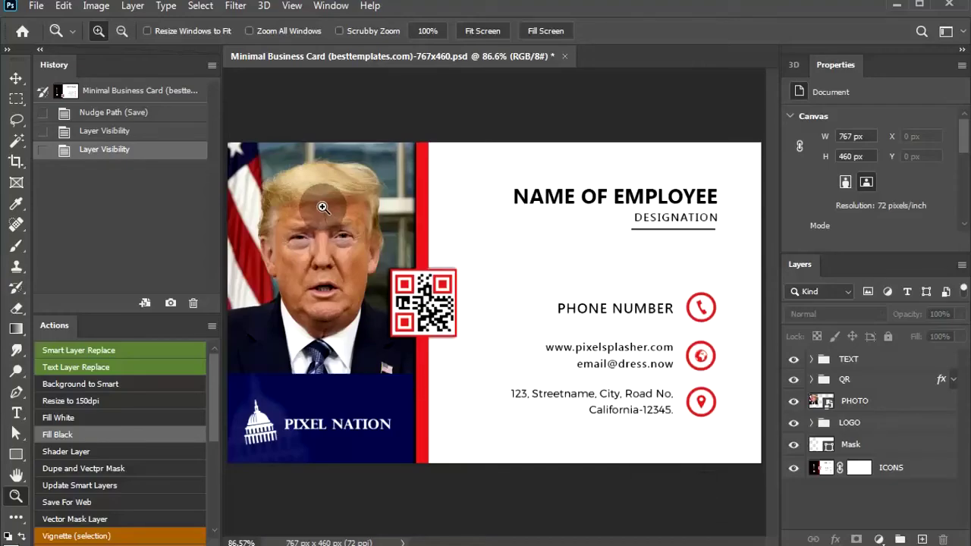
Toggle the photo and qrcode 01 layers' visibility to check them, then collapse the QR group
click(792, 400)
click(793, 401)
click(871, 402)
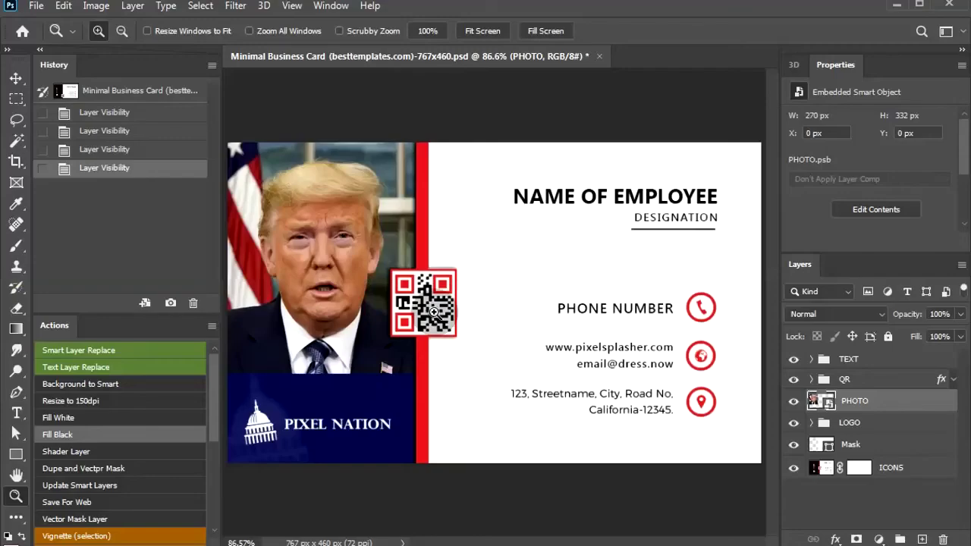
click(811, 379)
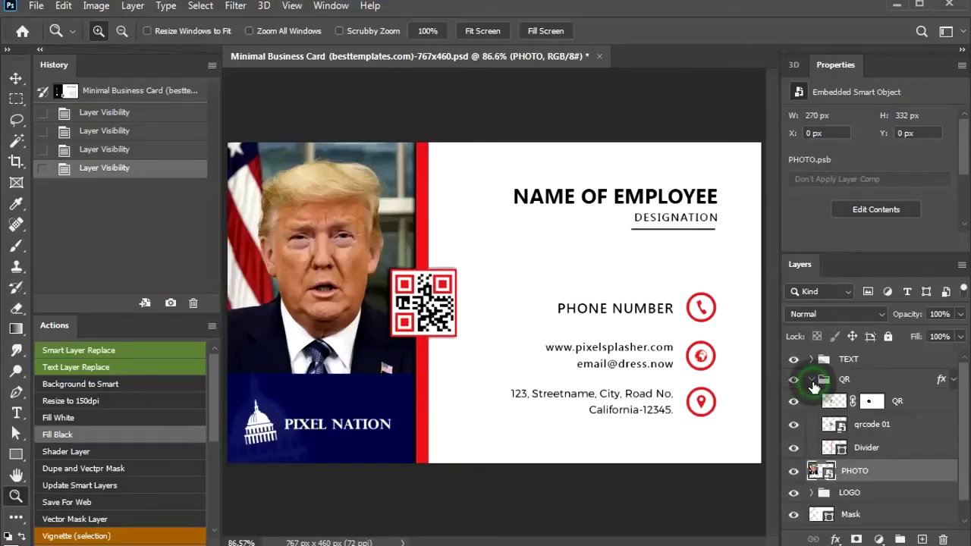
click(806, 428)
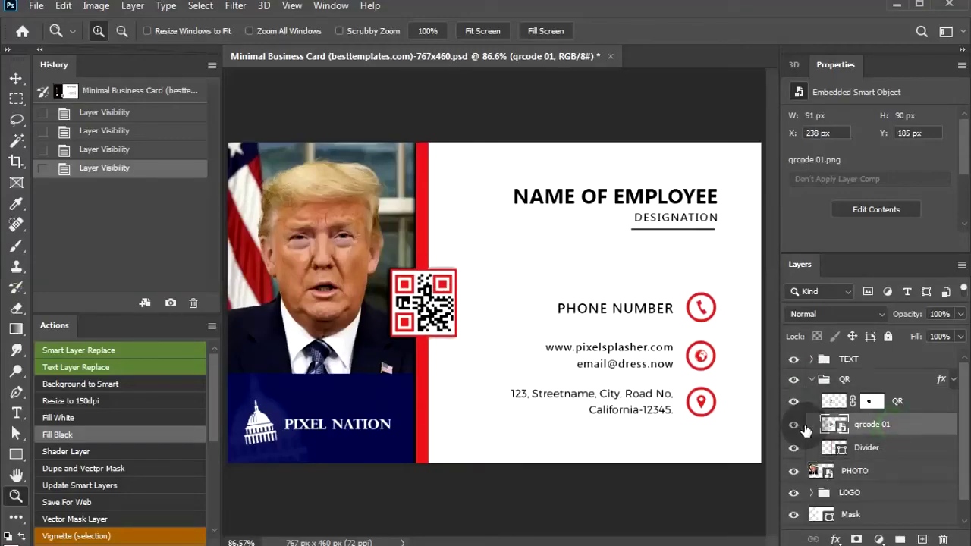
click(793, 427)
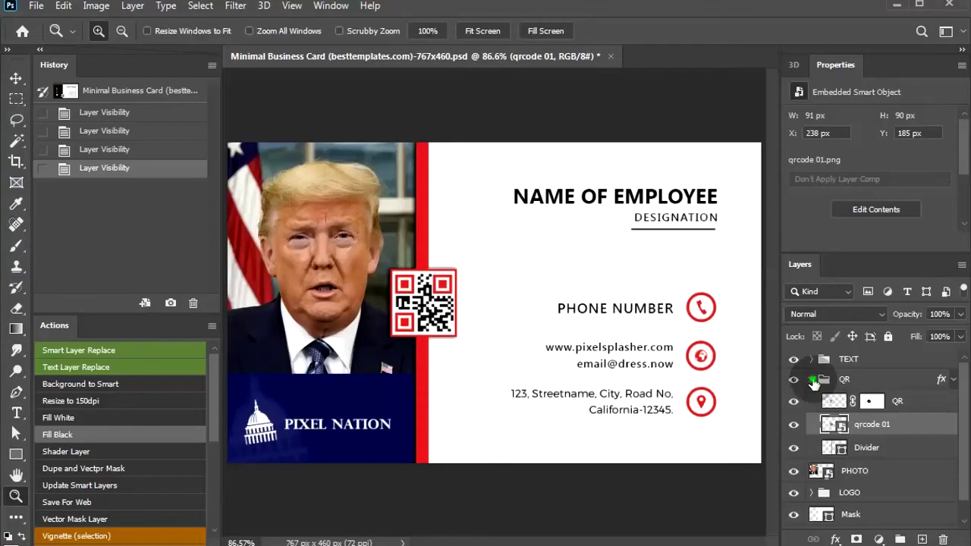
click(813, 379)
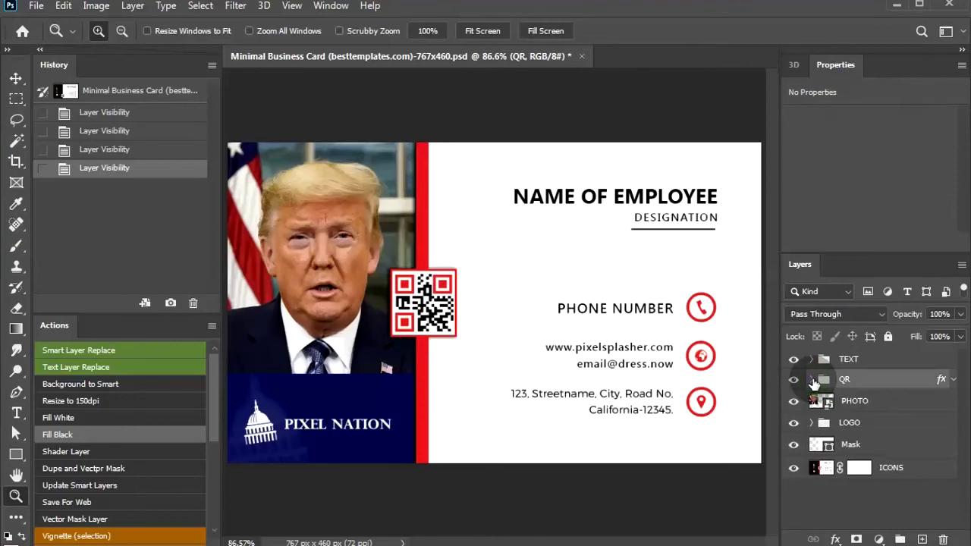
Expand the TEXT group and check the Name of employee and designation layers against the NAME column
click(843, 496)
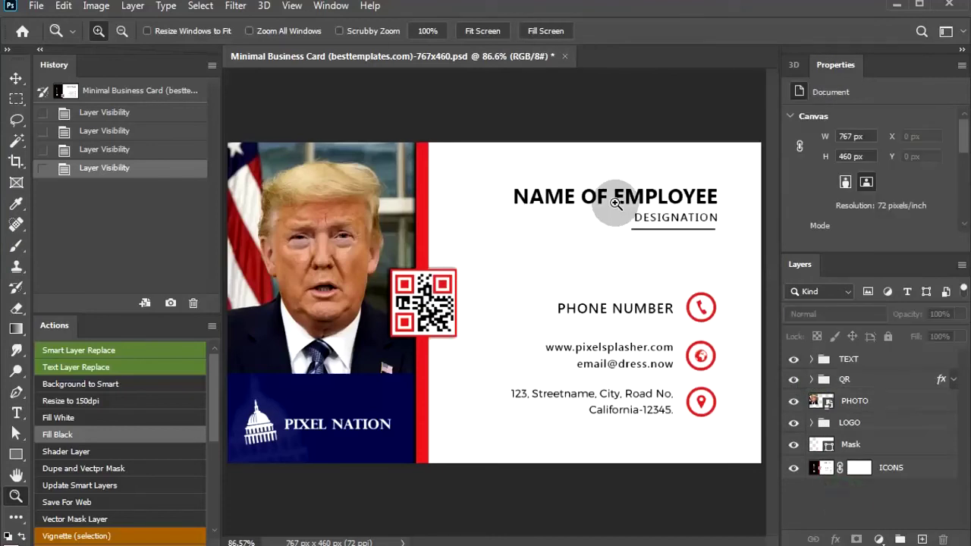
click(812, 359)
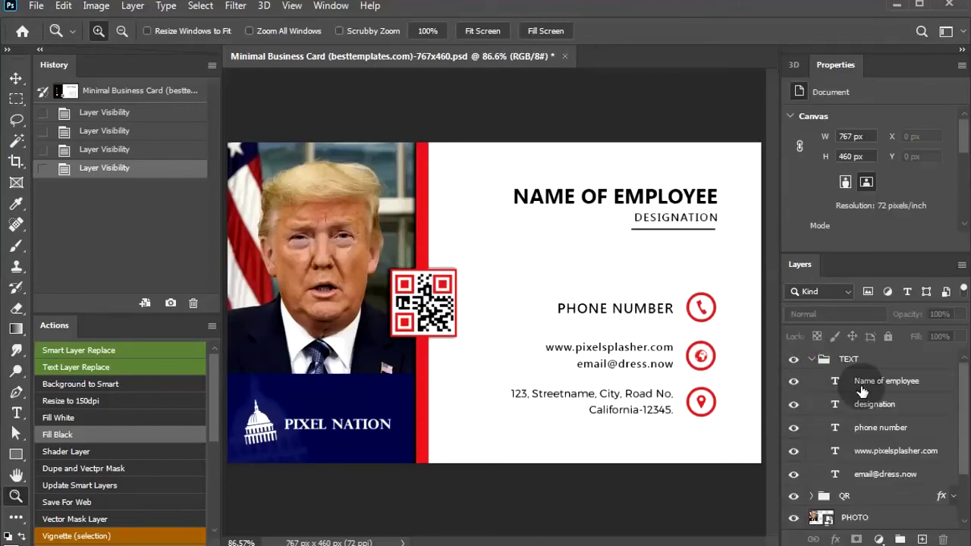
click(861, 385)
click(794, 386)
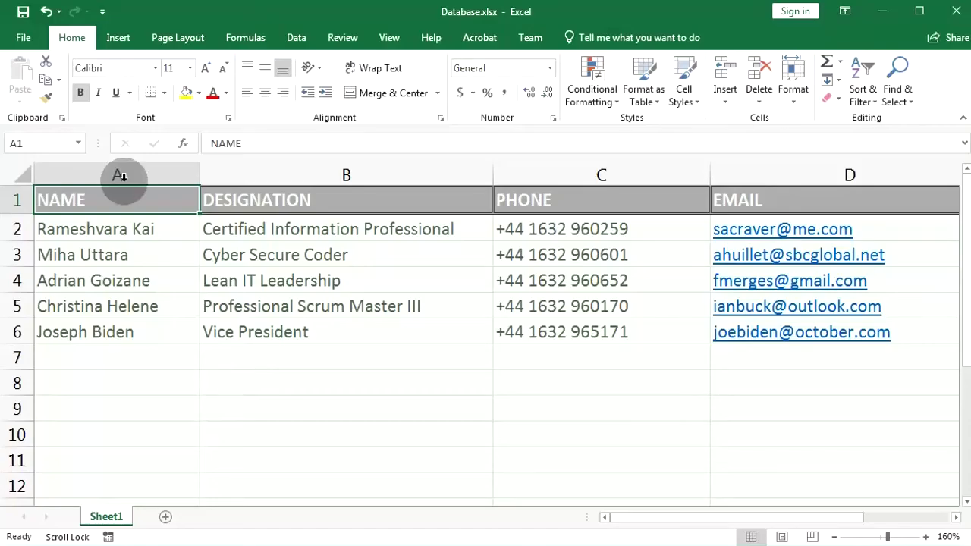
click(120, 175)
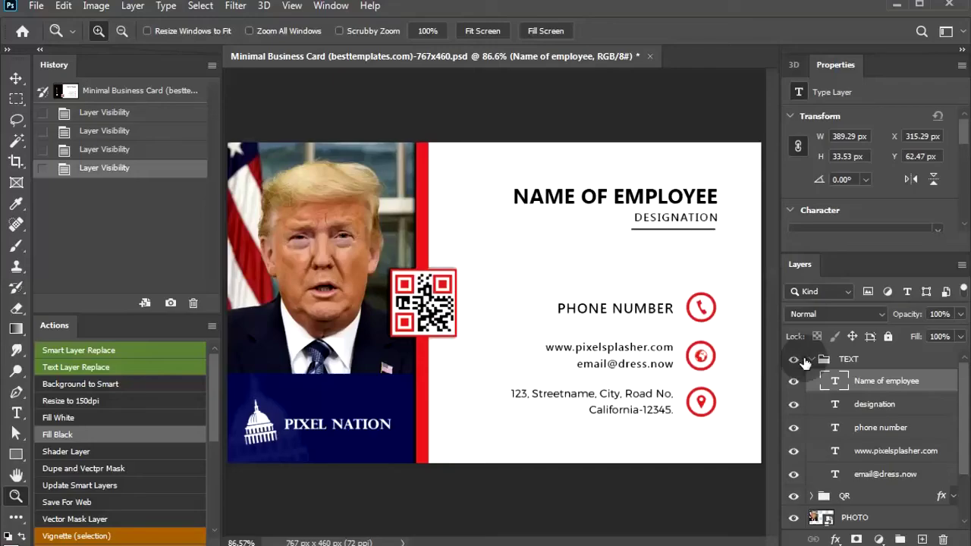
click(792, 407)
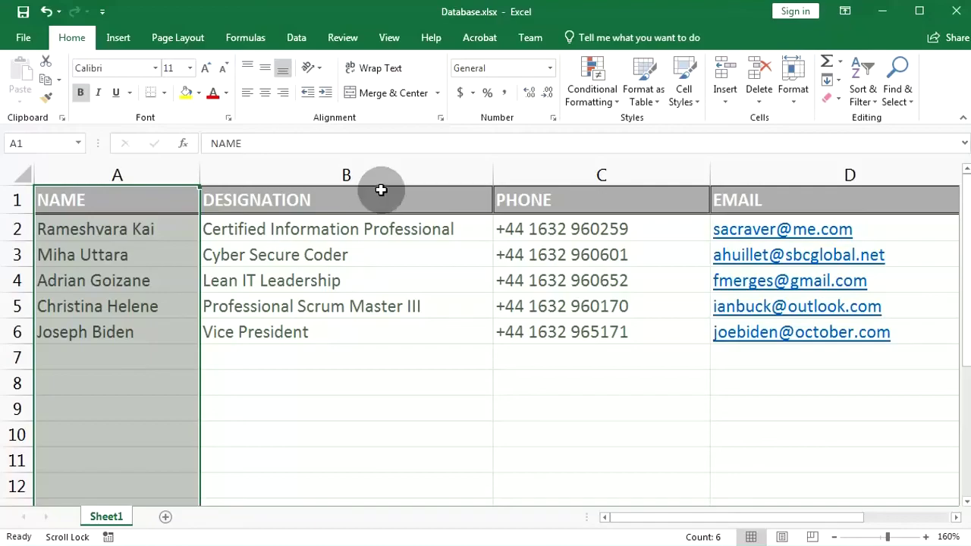
click(379, 176)
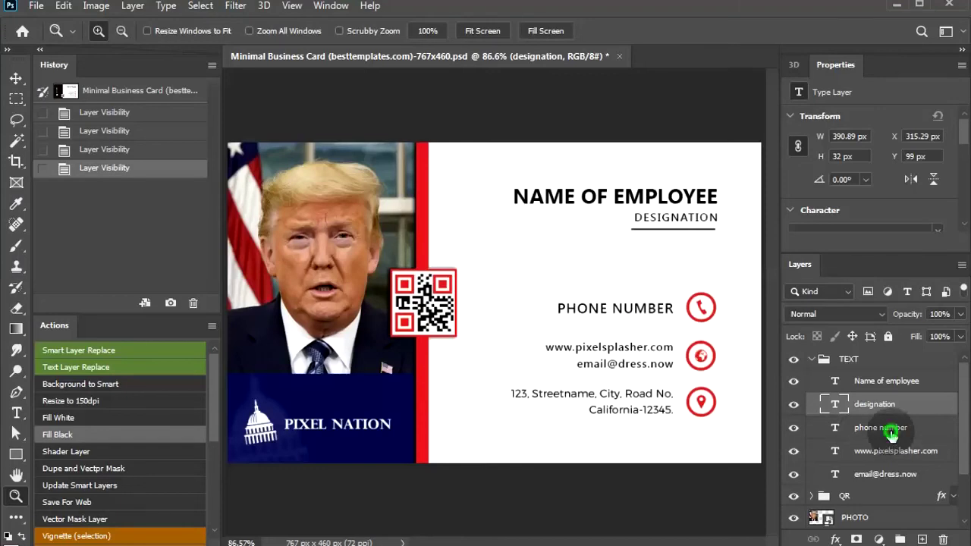
click(838, 428)
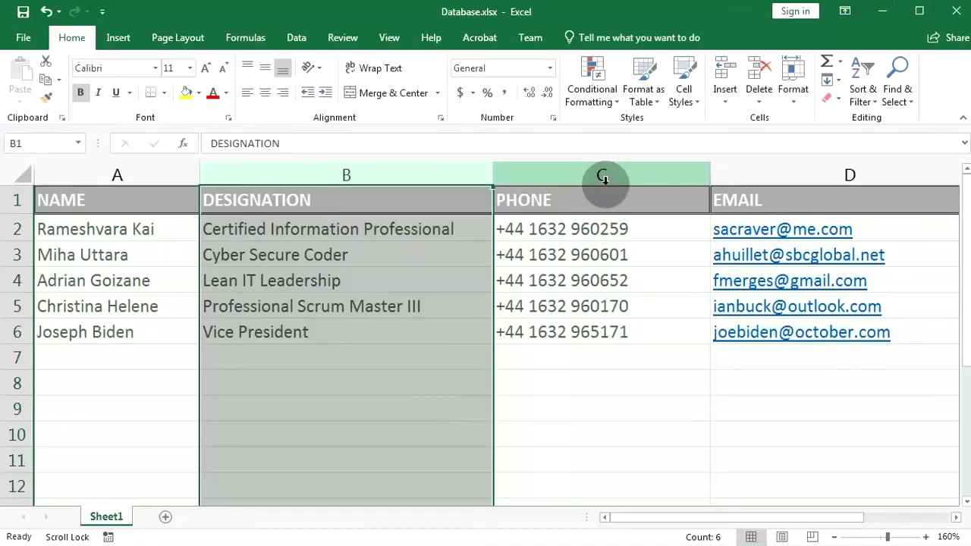
click(607, 178)
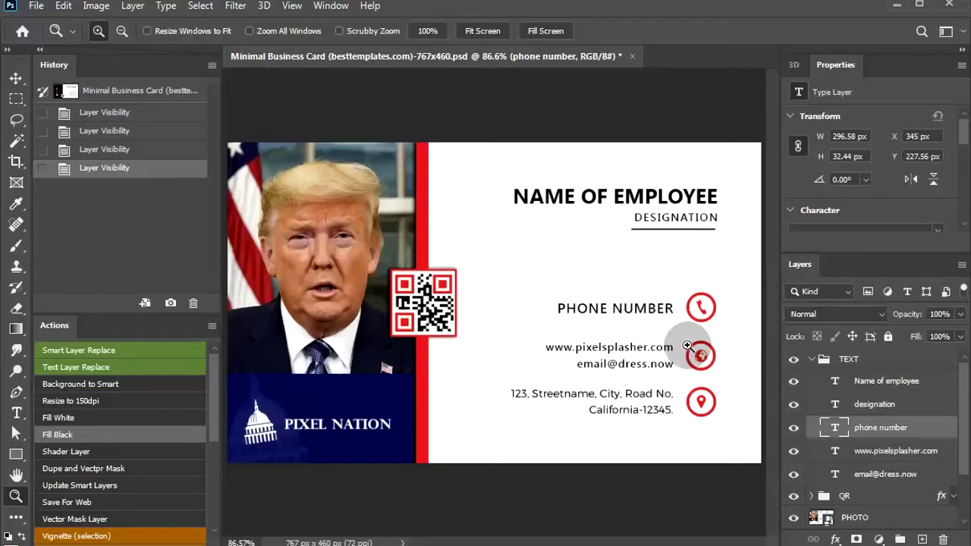
click(858, 475)
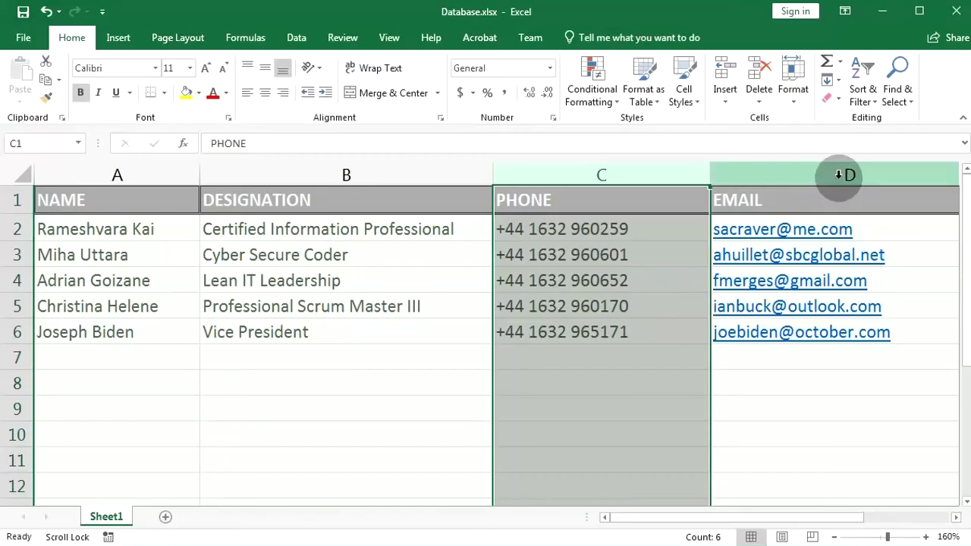
click(836, 174)
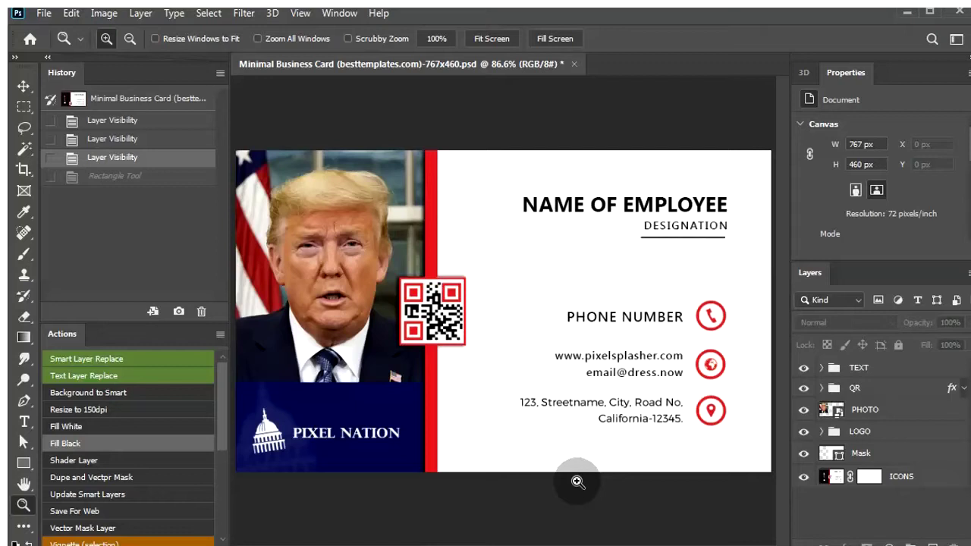
With the PHOTO layer selected, draw a rectangle over the photo area
click(319, 260)
click(318, 260)
mouse_move(326, 260)
mouse_down()
mouse_move(517, 247)
mouse_move(495, 286)
mouse_up()
alt+click(517, 247)
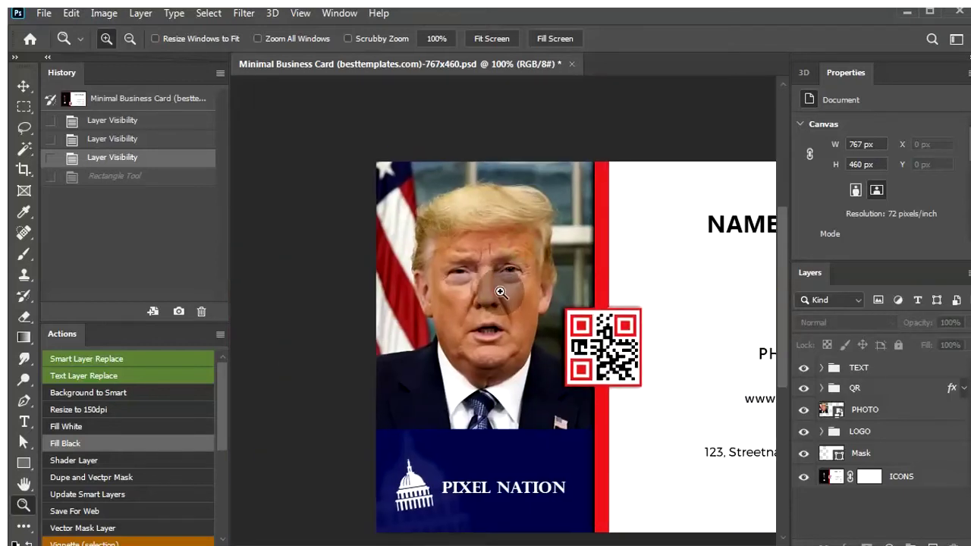
click(901, 406)
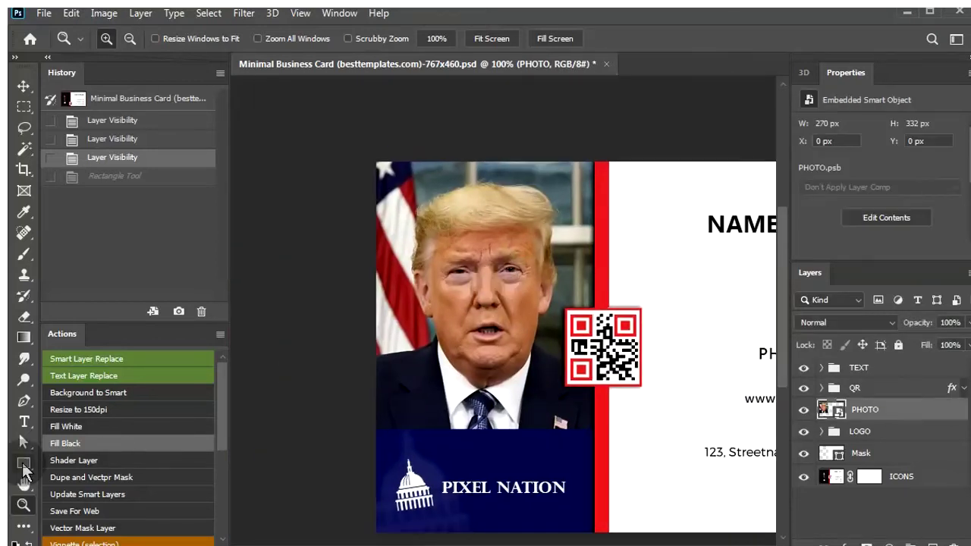
click(24, 464)
mouse_move(374, 430)
mouse_down()
mouse_move(604, 172)
mouse_move(594, 162)
mouse_up()
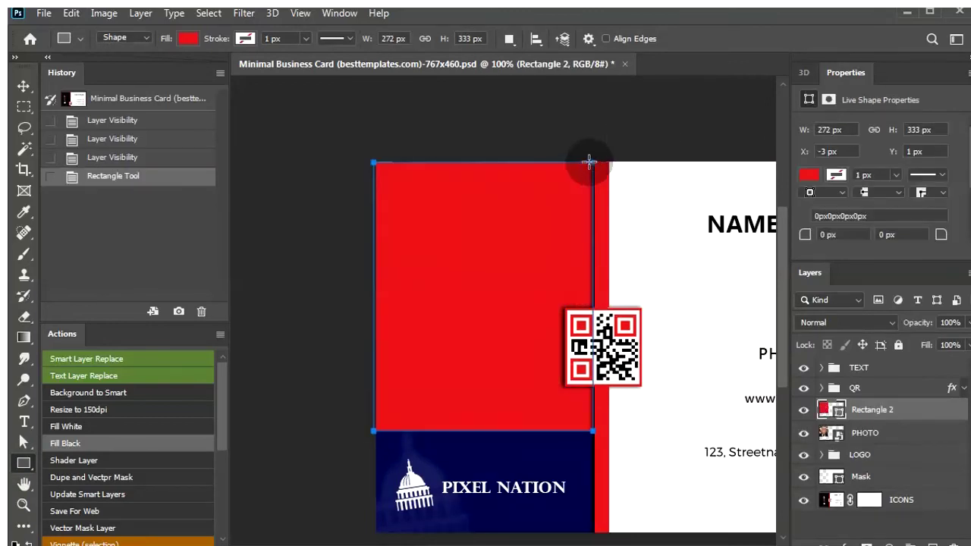
Cut the rectangle and paste it into a new layer mask and vector mask on PHOTO
click(70, 13)
click(136, 82)
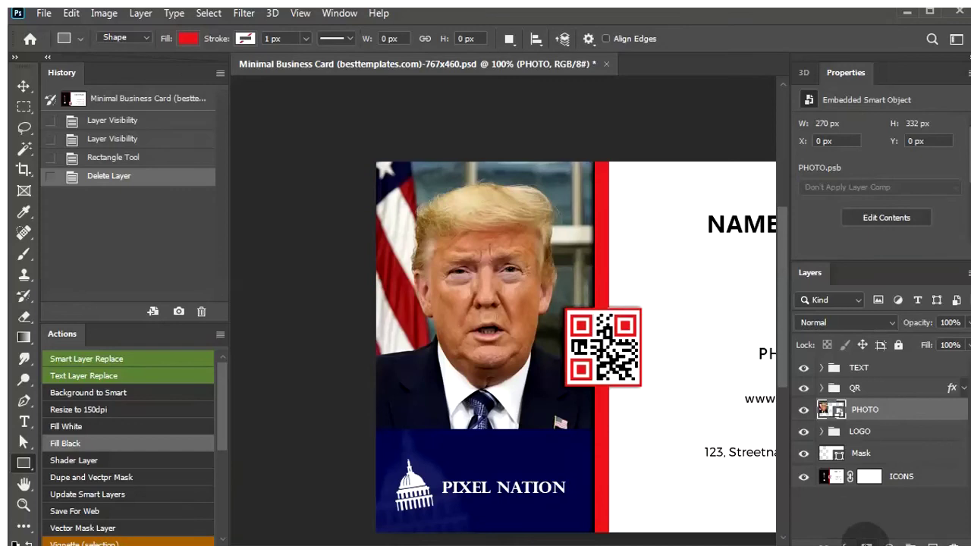
click(866, 543)
click(865, 543)
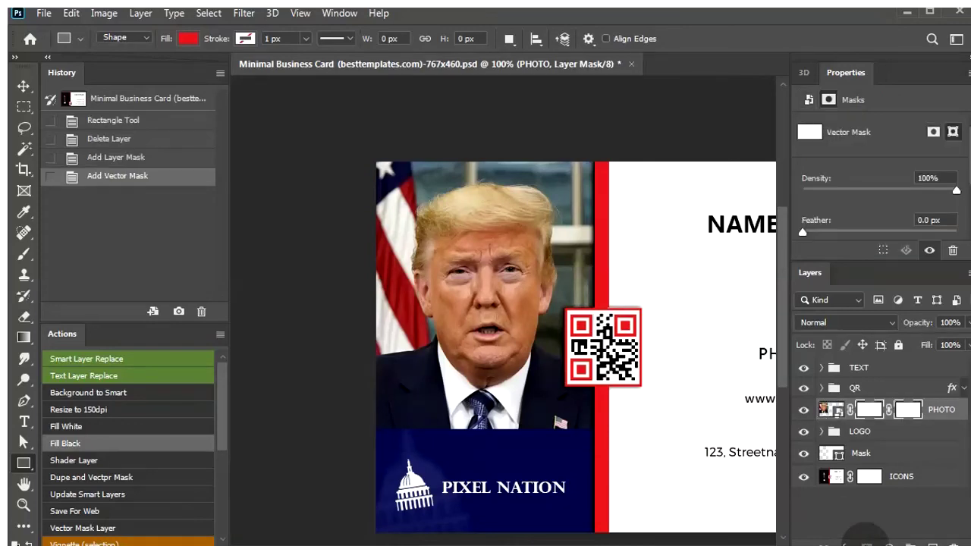
click(70, 13)
click(126, 124)
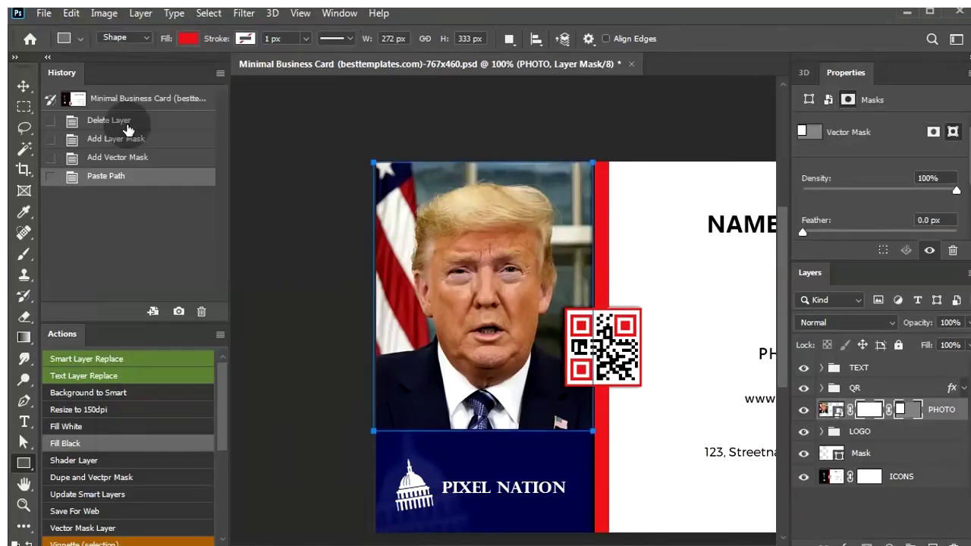
Select the PHOTO mask and content and hide the pasted path outline
click(899, 417)
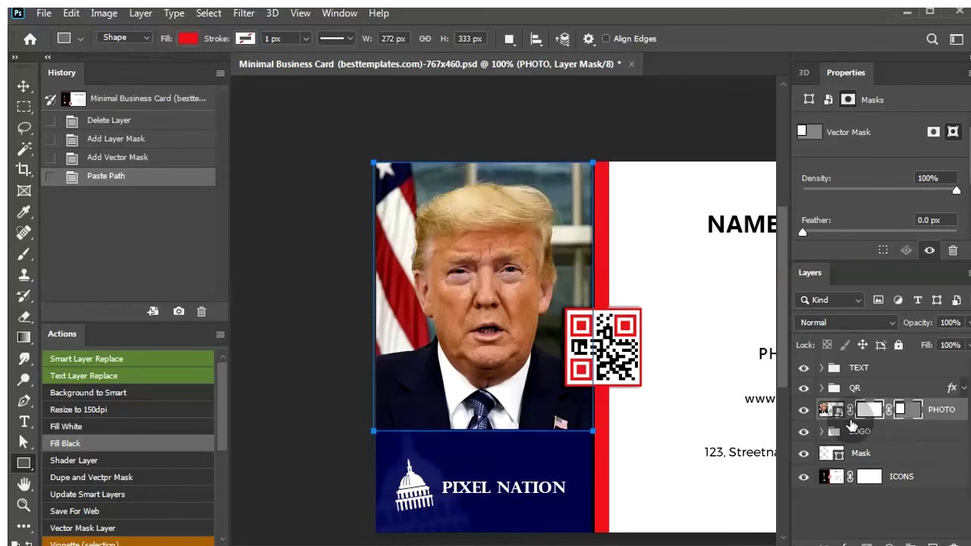
click(832, 411)
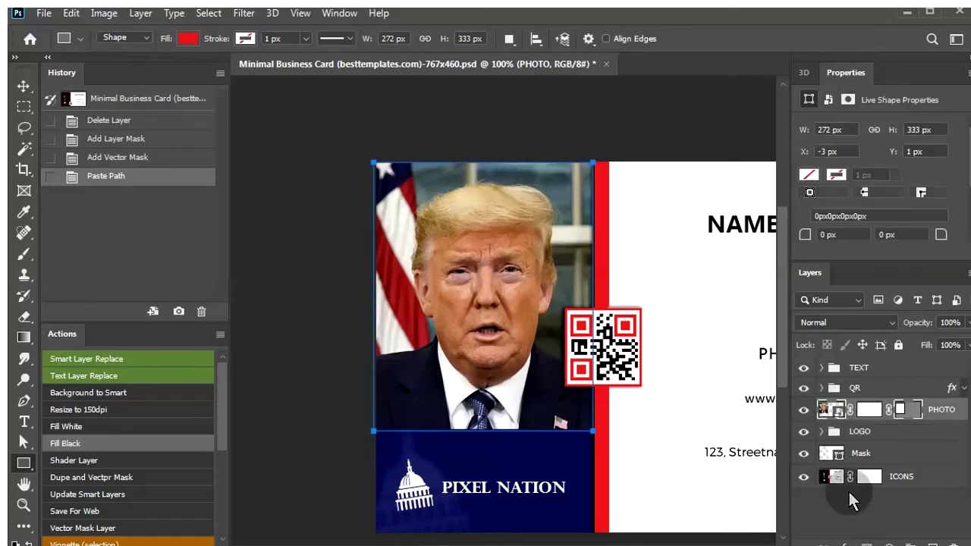
click(856, 497)
click(832, 412)
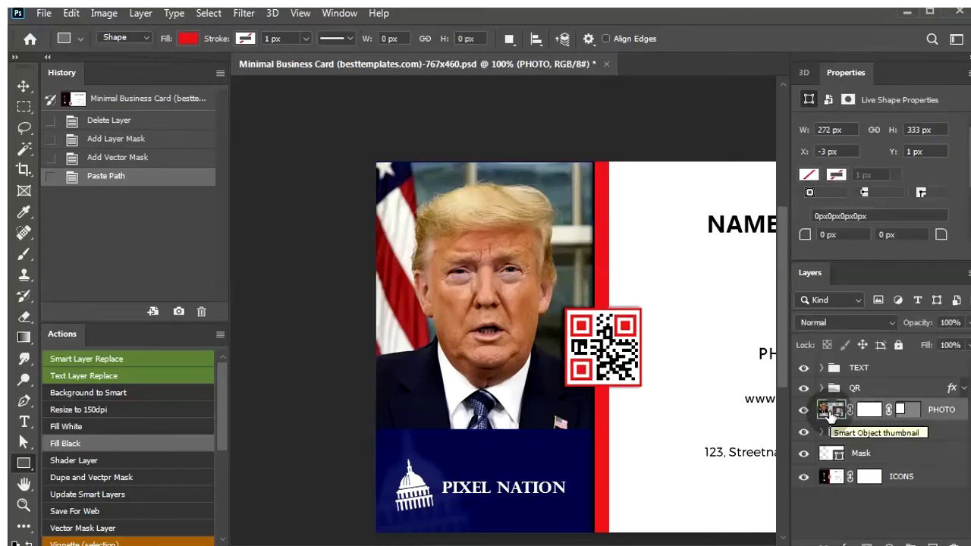
Start Smart Layer Replace with person 01–05.jpg as the source photos
click(44, 13)
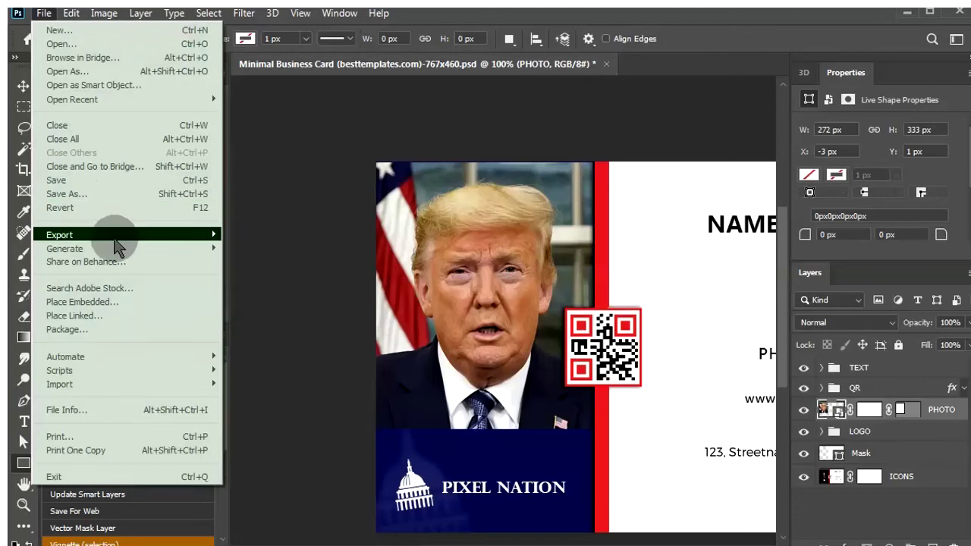
mouse_move(121, 234)
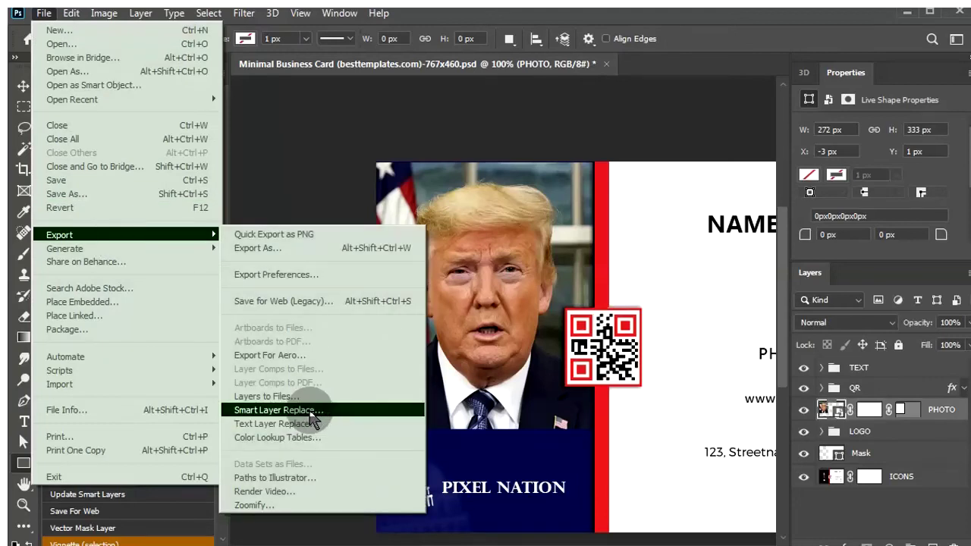
click(311, 410)
click(220, 335)
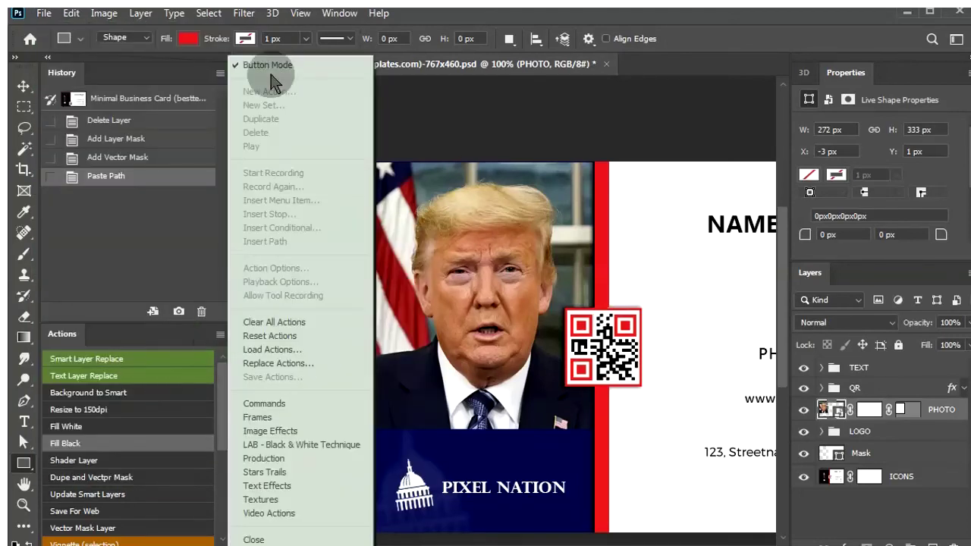
click(162, 355)
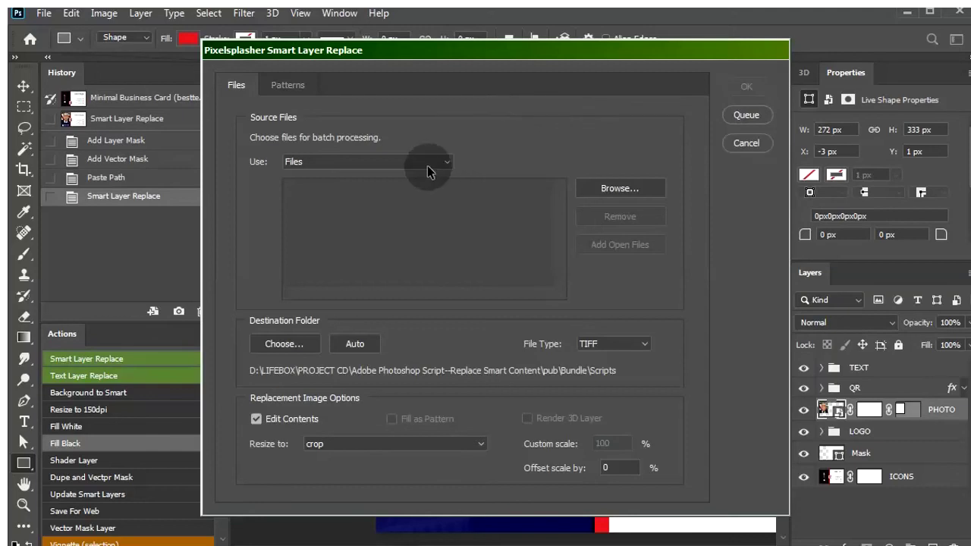
click(618, 191)
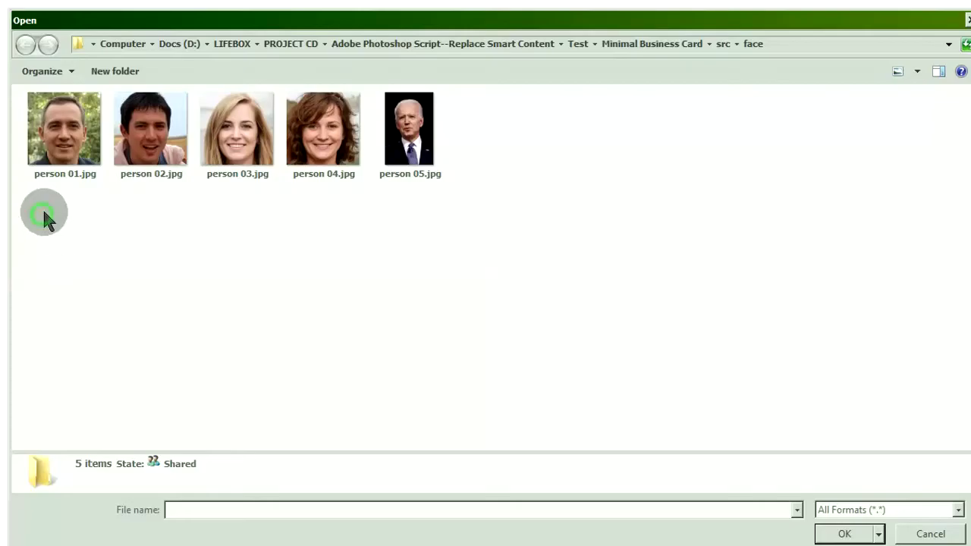
drag(44, 217, 423, 212)
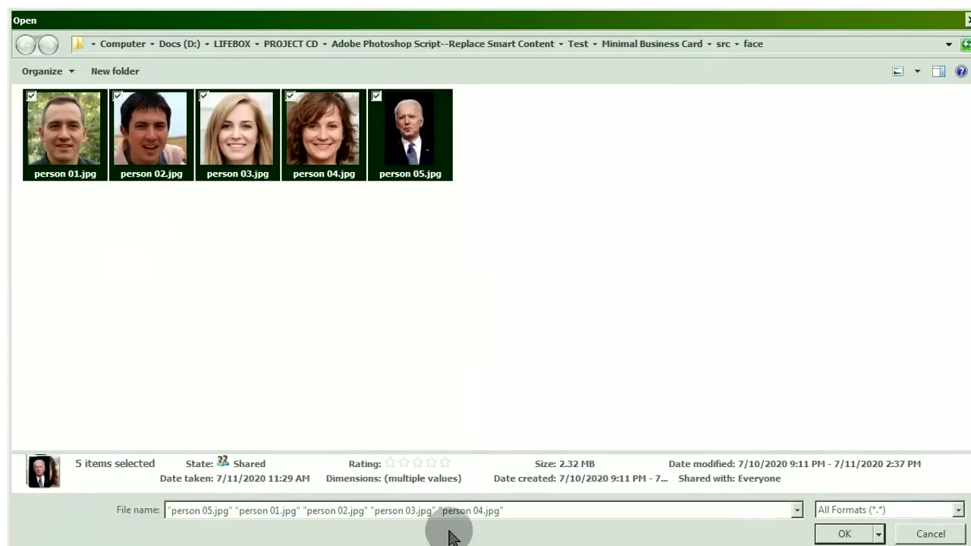
click(855, 537)
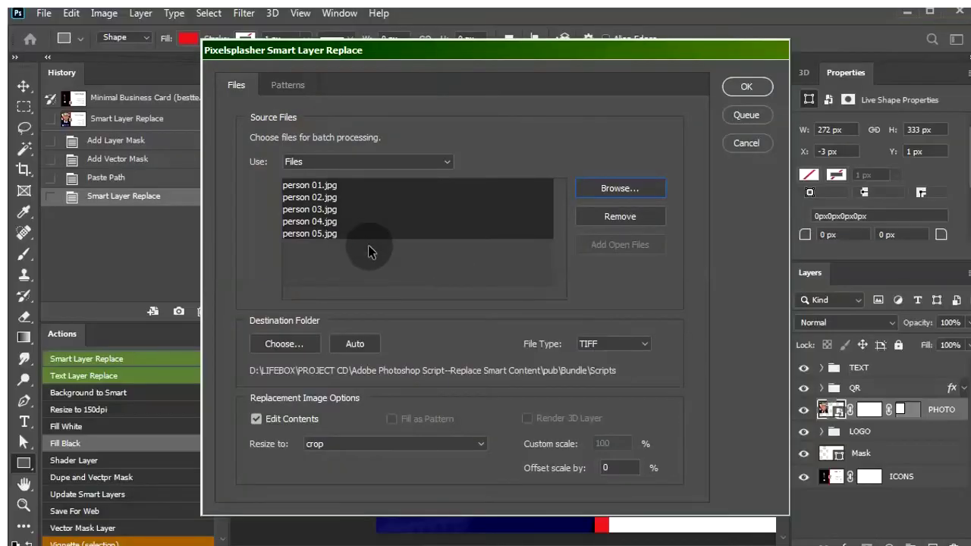
Set JPG output beside the card file, Edit Contents off, crop resize, and queue the job
click(645, 346)
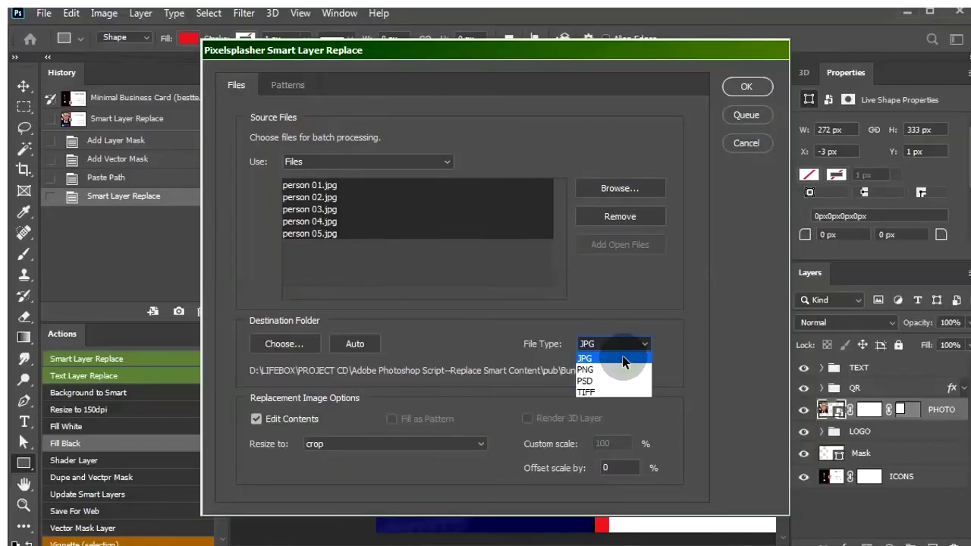
click(623, 361)
click(367, 353)
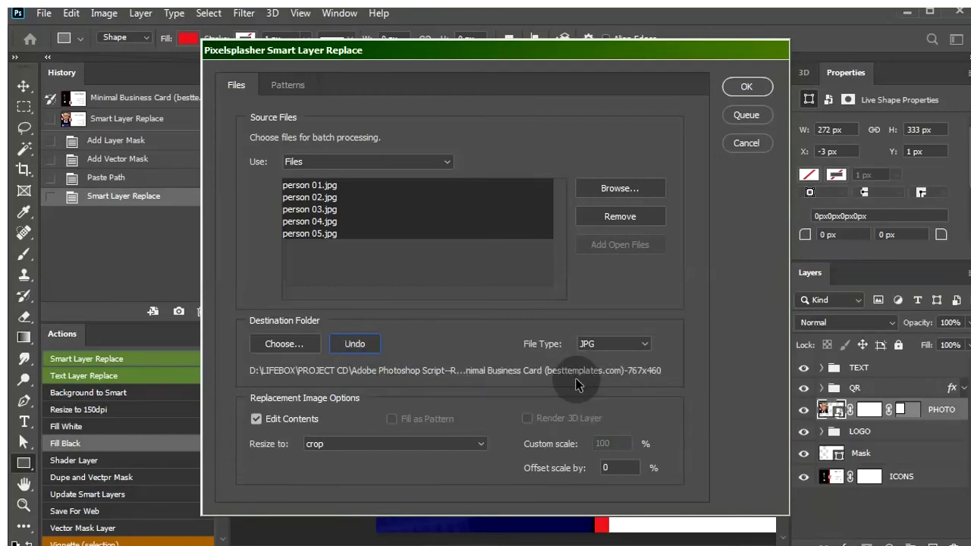
click(258, 421)
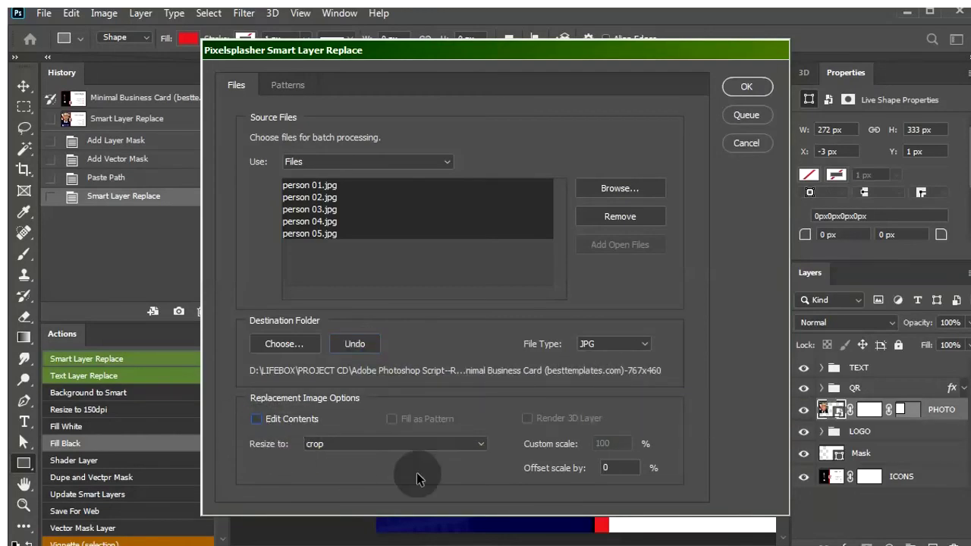
click(443, 446)
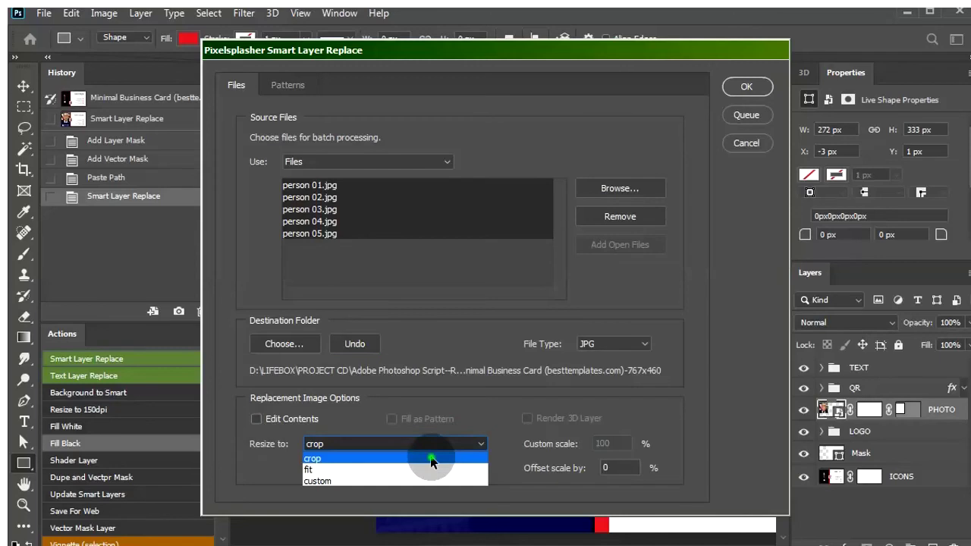
click(430, 458)
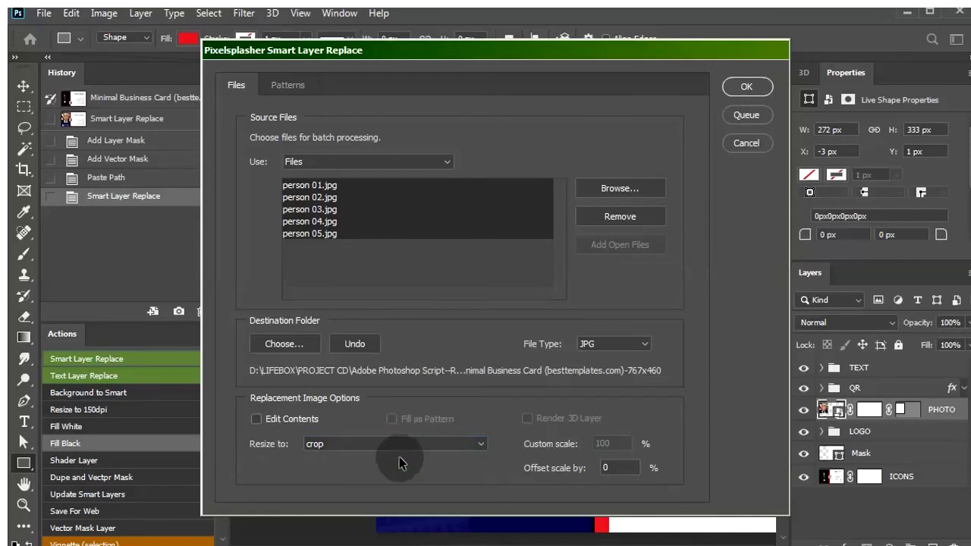
click(743, 115)
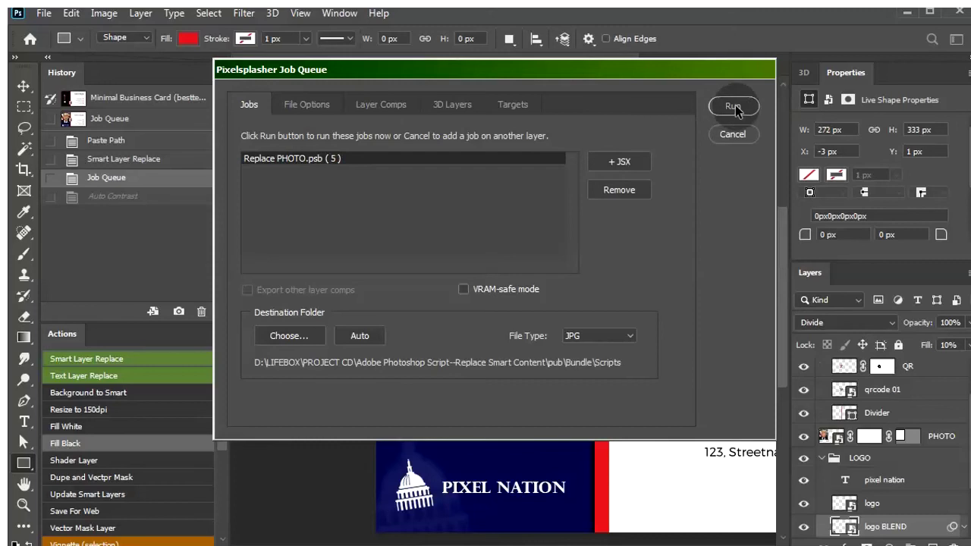
click(733, 135)
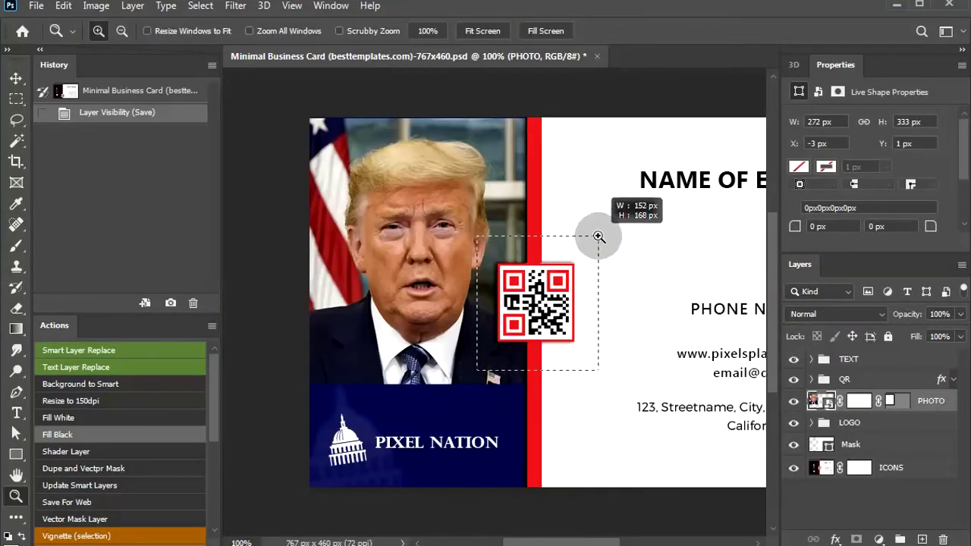
Queue a Smart Layer Replace job swapping qrcode 01 for qrcode 02–06.svg, Edit Contents off
drag(486, 359, 596, 233)
click(812, 381)
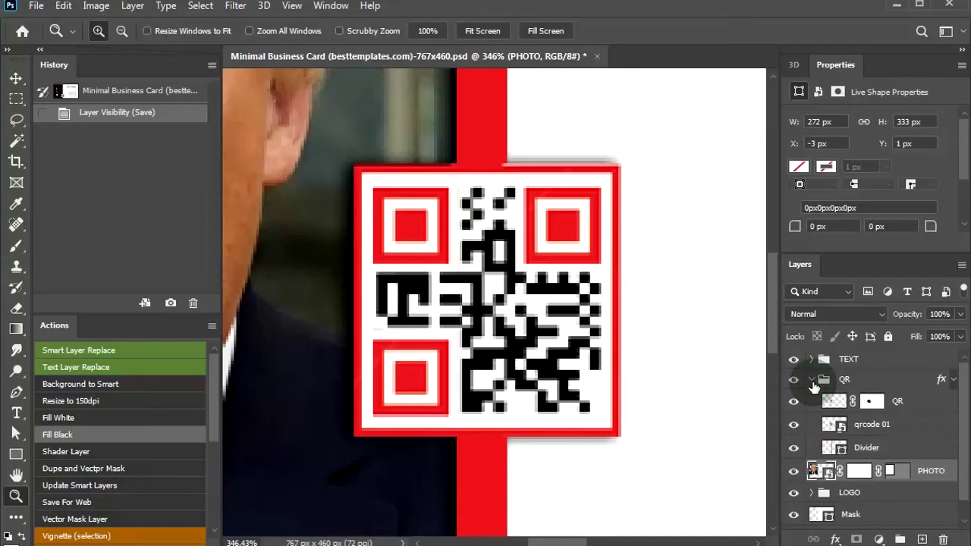
click(896, 426)
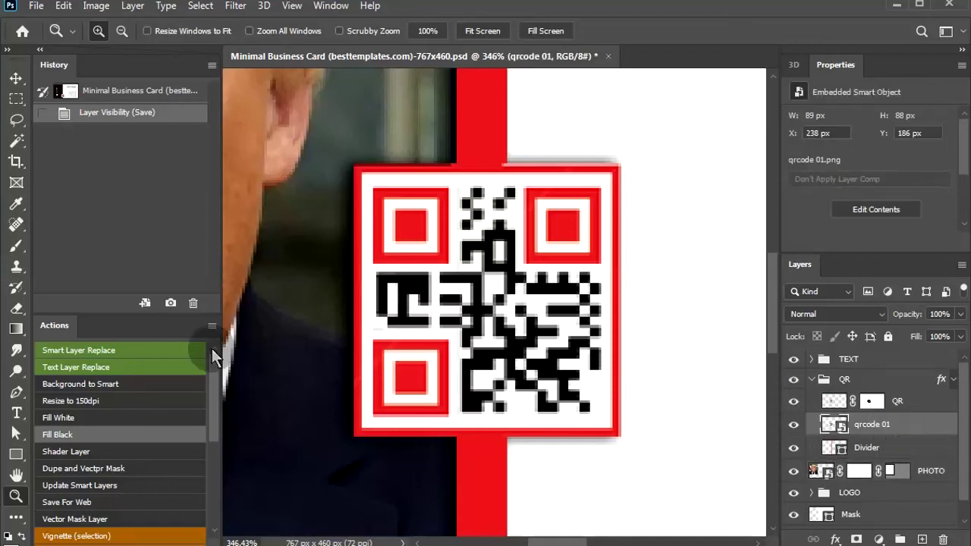
click(139, 350)
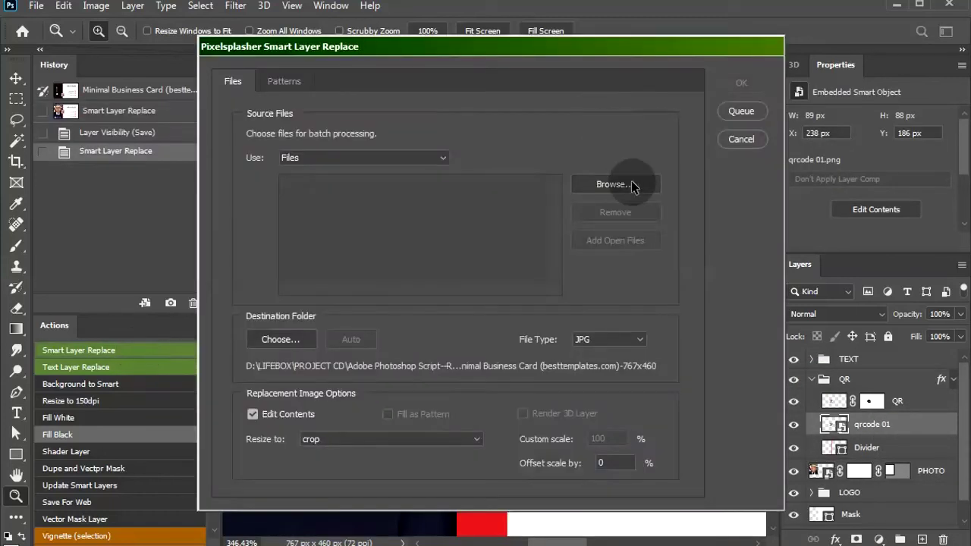
click(626, 184)
mouse_move(132, 129)
mouse_down()
mouse_move(102, 145)
mouse_move(65, 195)
mouse_up()
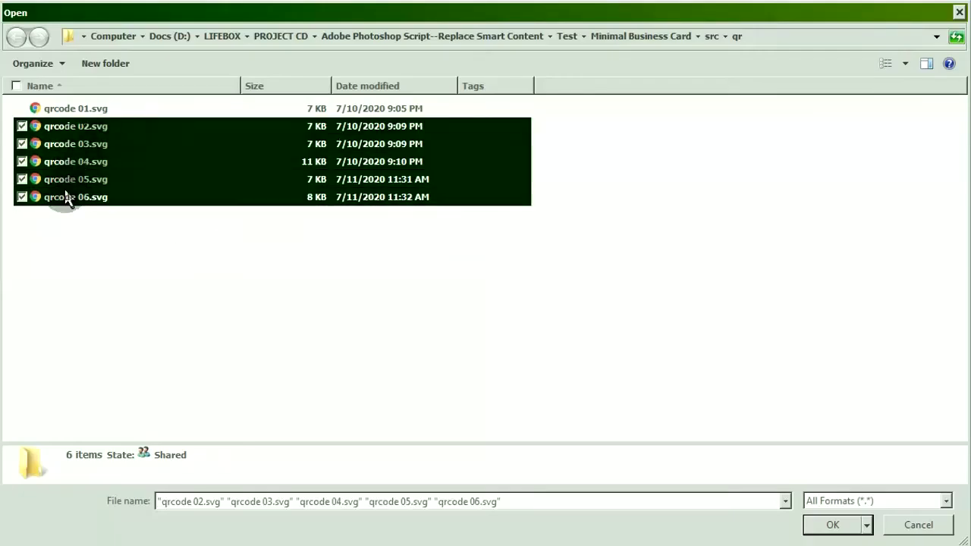
click(819, 530)
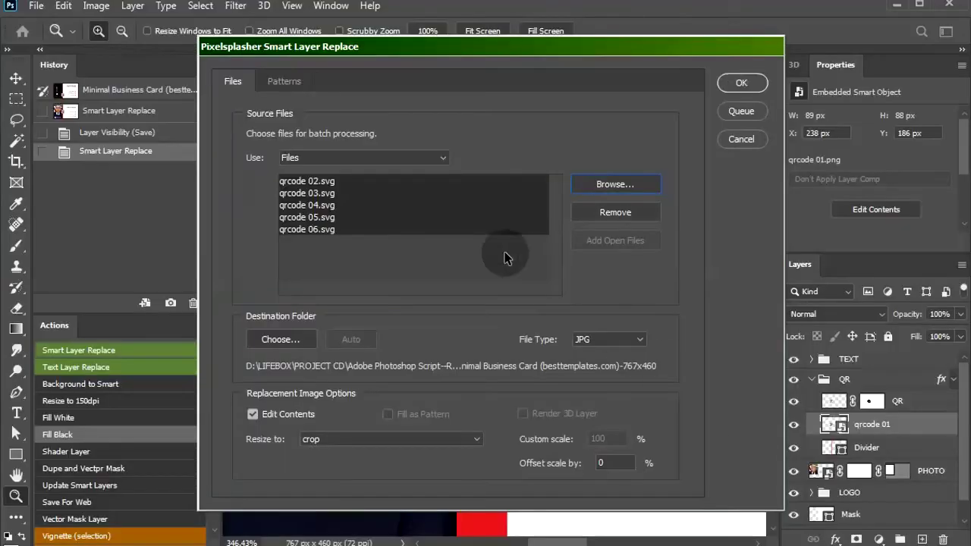
click(252, 414)
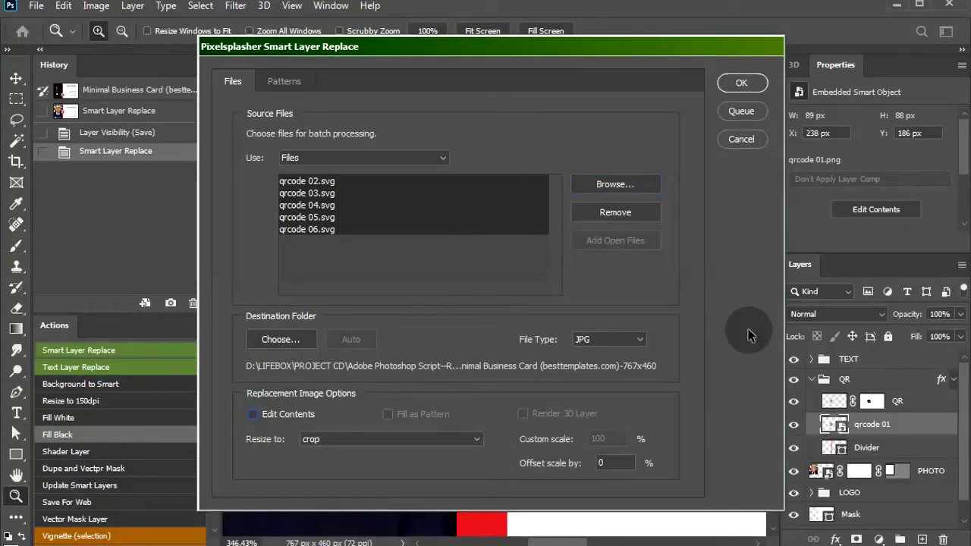
click(747, 111)
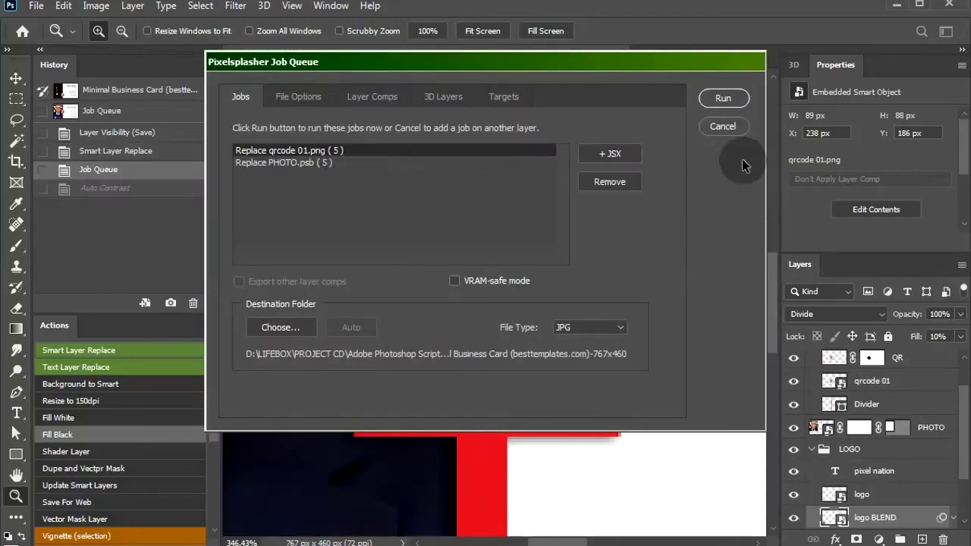
click(723, 127)
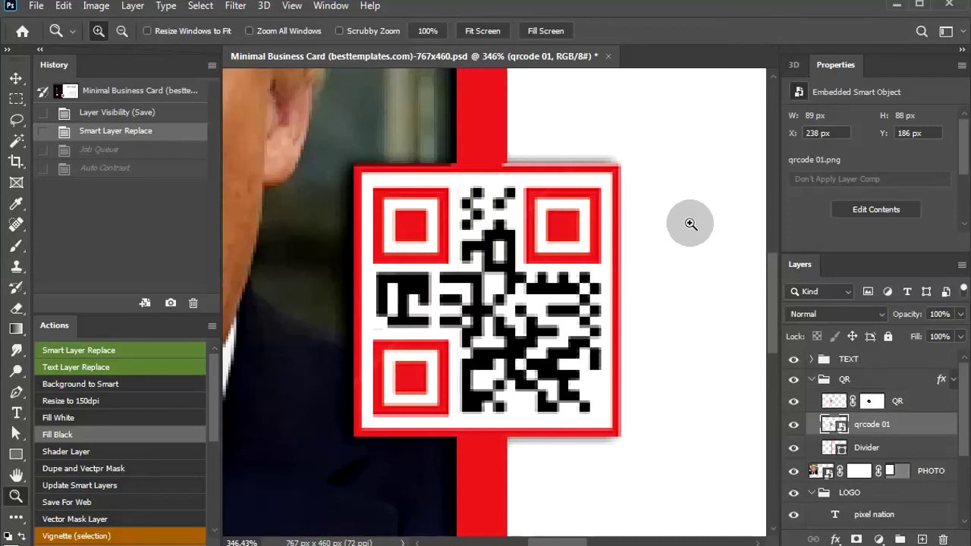
Collapse the QR and LOGO groups, refit the card, and select the Name of employee layer
click(811, 379)
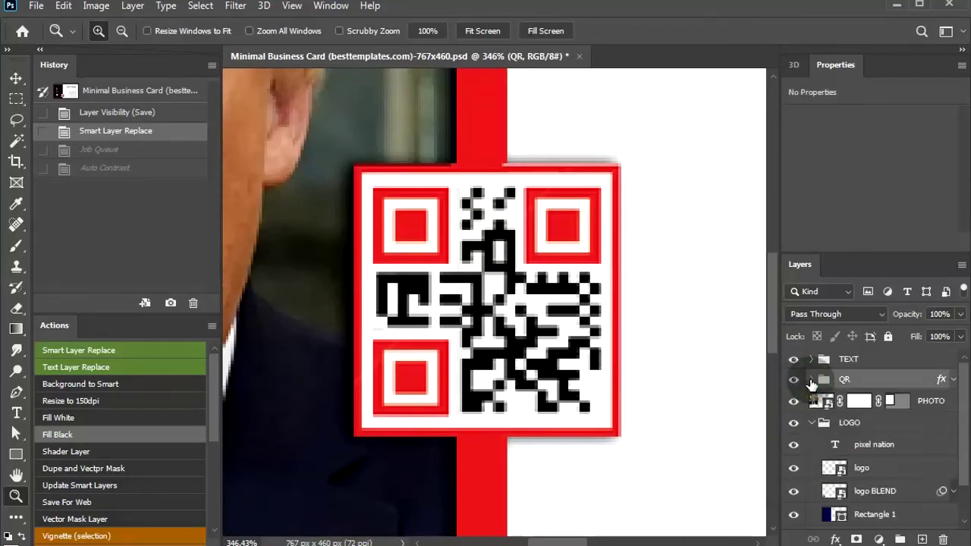
click(811, 423)
click(834, 502)
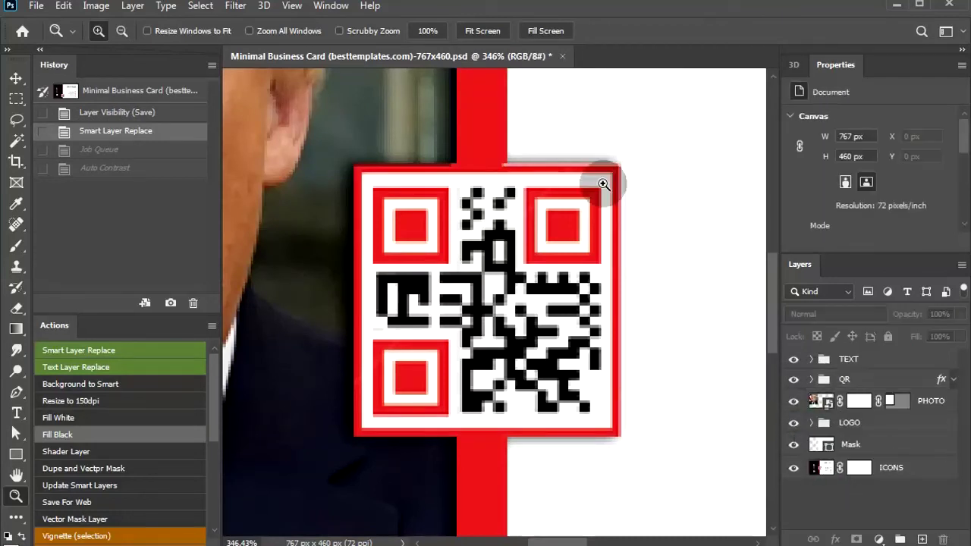
click(557, 30)
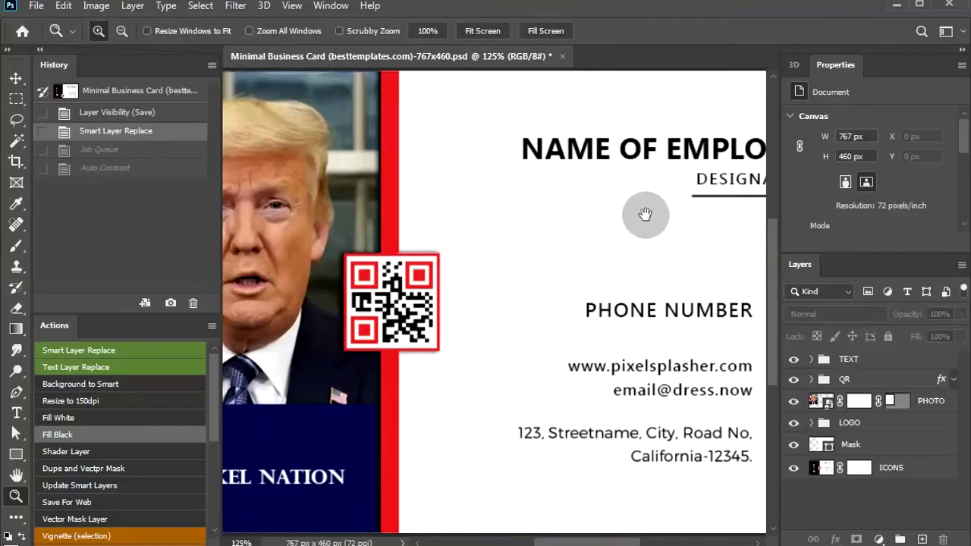
drag(641, 211, 477, 216)
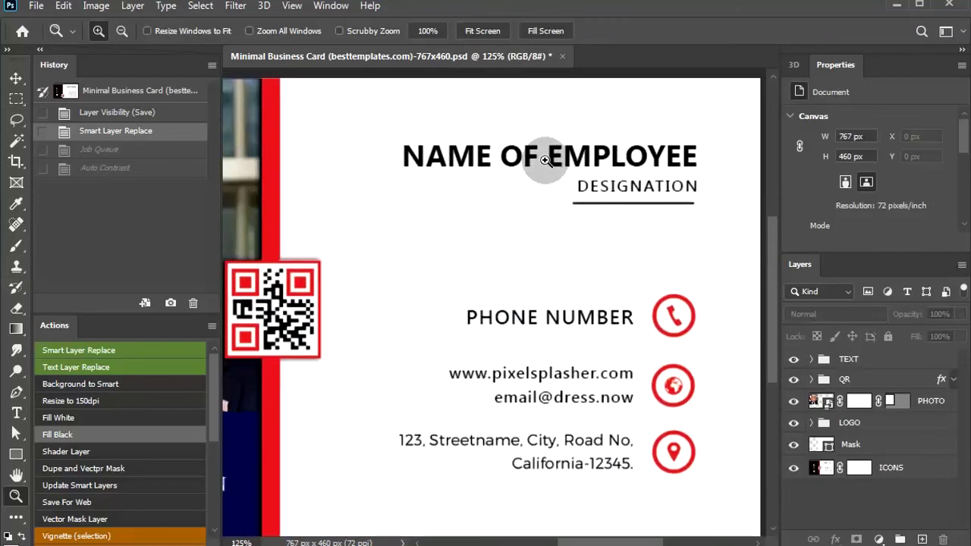
click(812, 359)
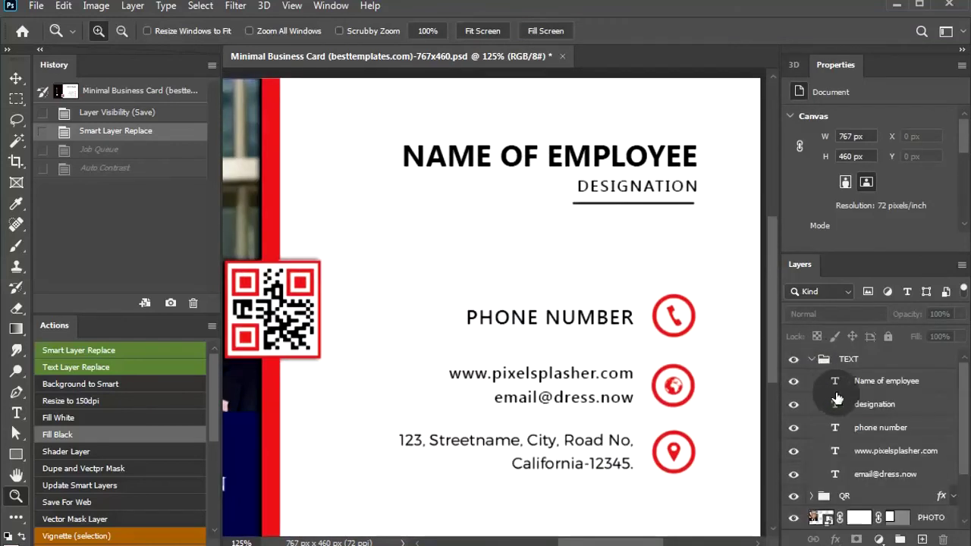
click(853, 383)
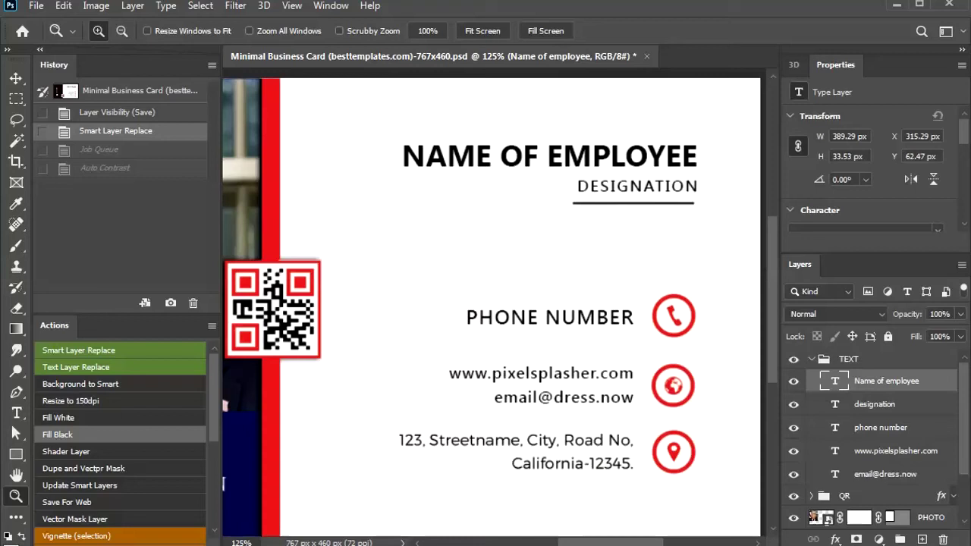
Run Text Layer Replace on the name layer with CSV Import as the text source
click(36, 6)
mouse_move(51, 226)
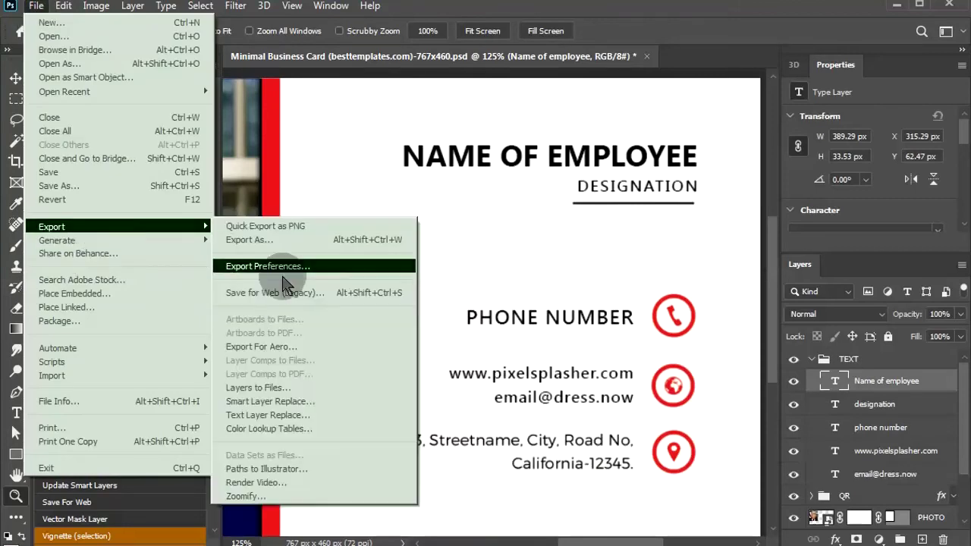
click(307, 416)
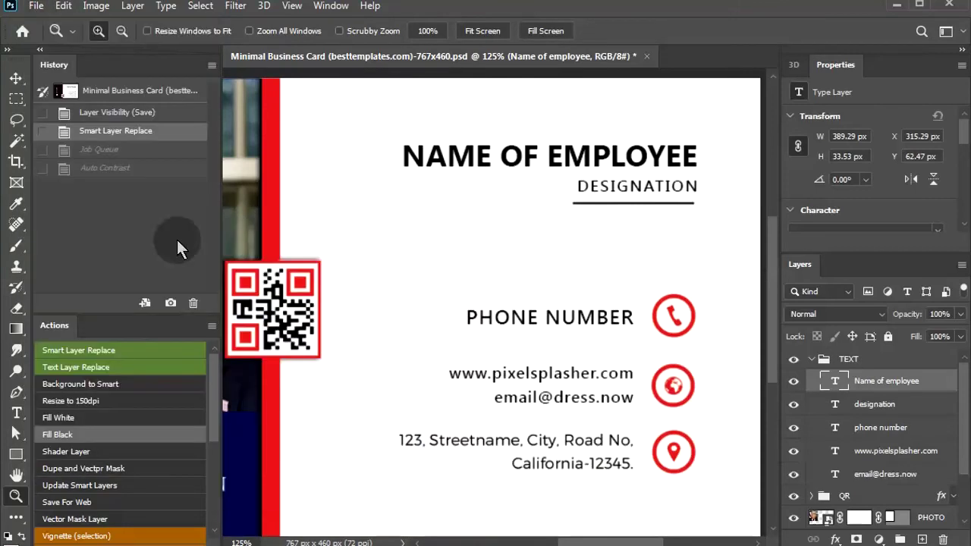
click(106, 367)
click(455, 199)
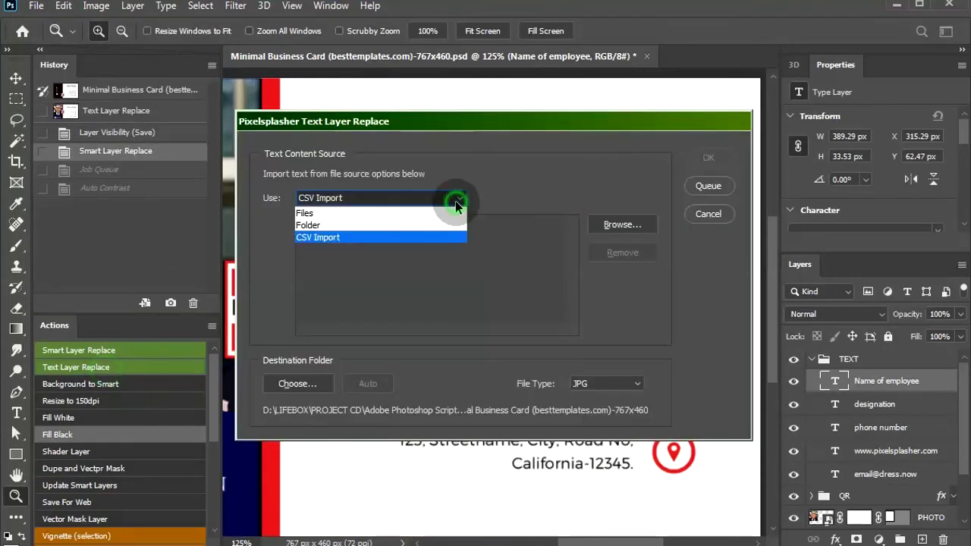
click(373, 236)
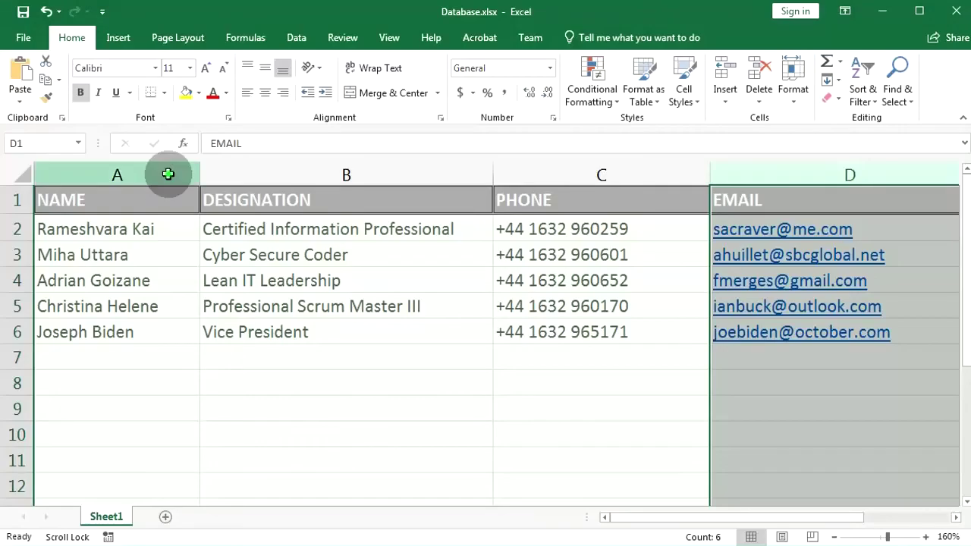
click(169, 174)
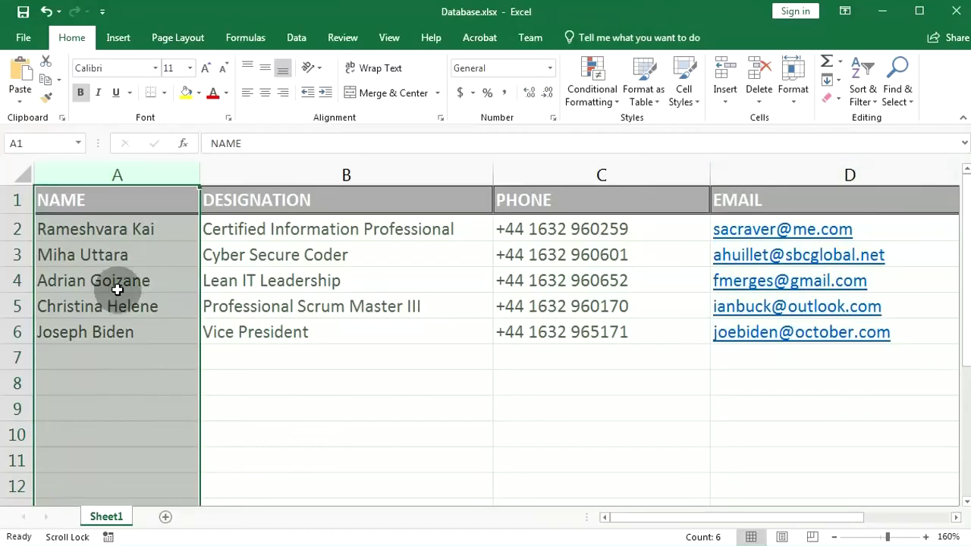
Save the employee sheet as Database.csv in CSV UTF-8 (Comma delimited) format
click(23, 37)
click(62, 197)
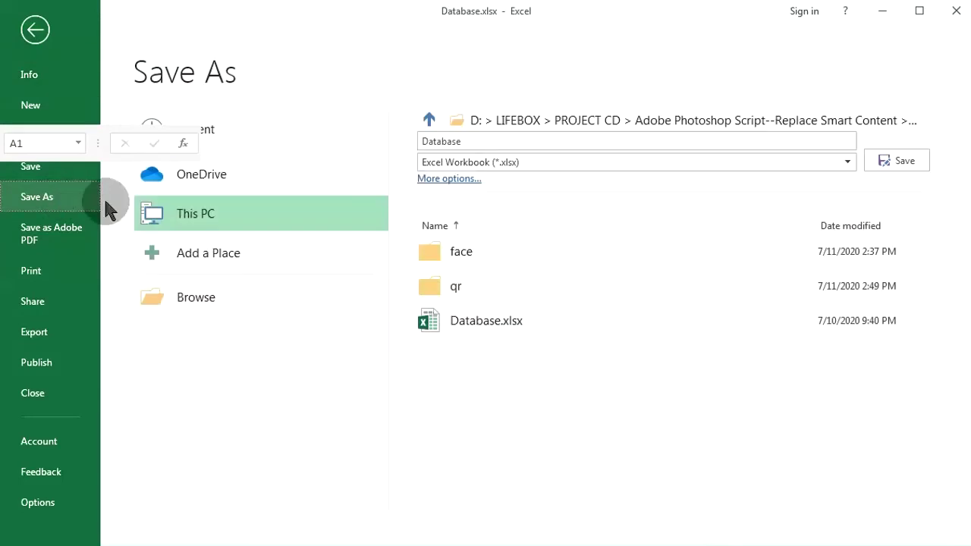
click(846, 164)
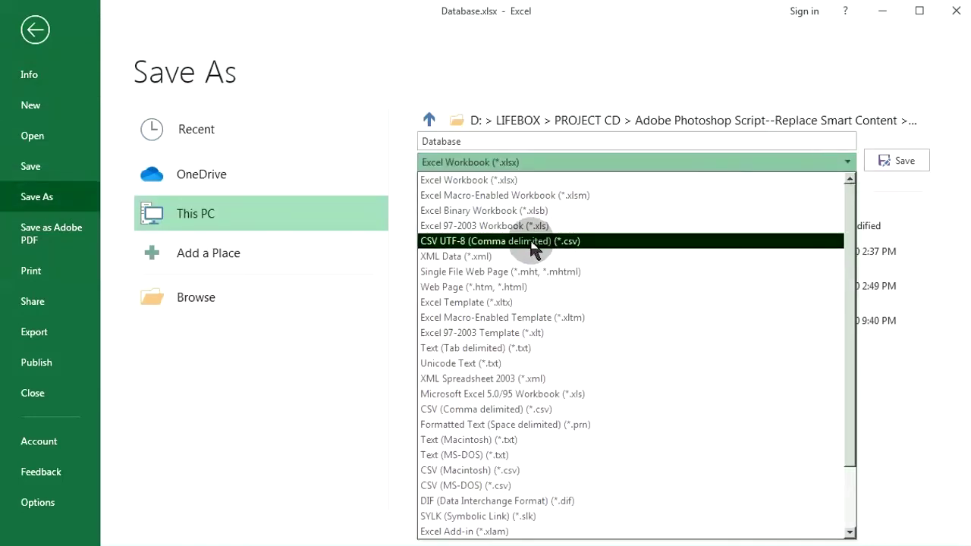
click(516, 241)
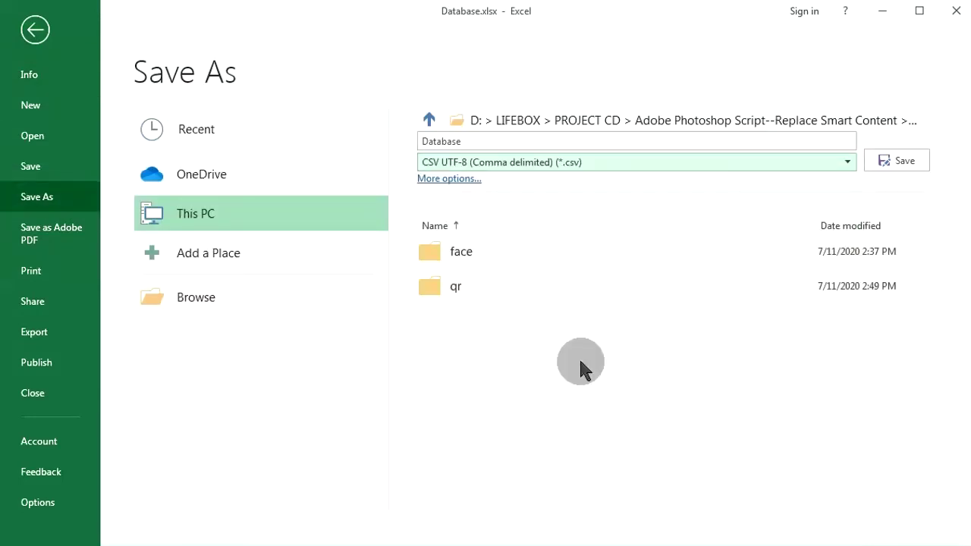
click(512, 141)
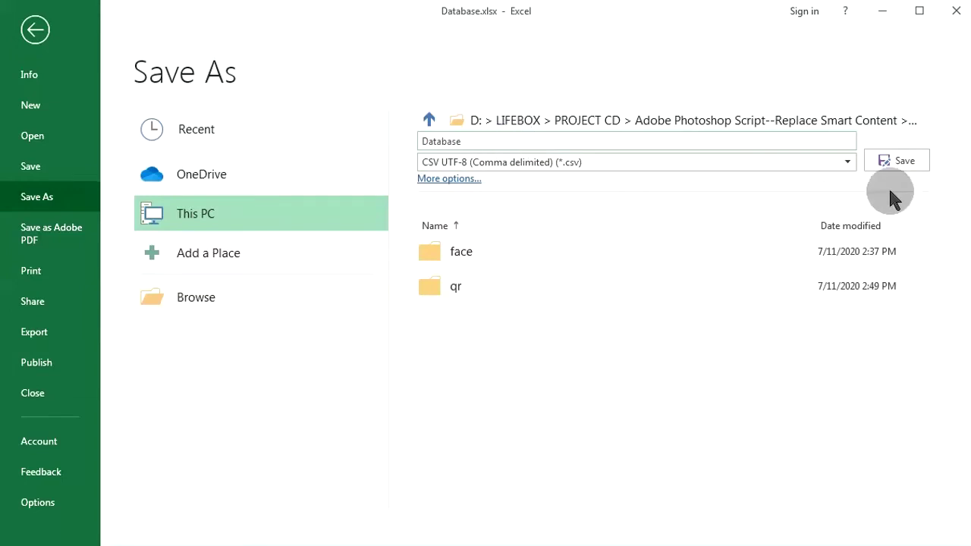
click(899, 168)
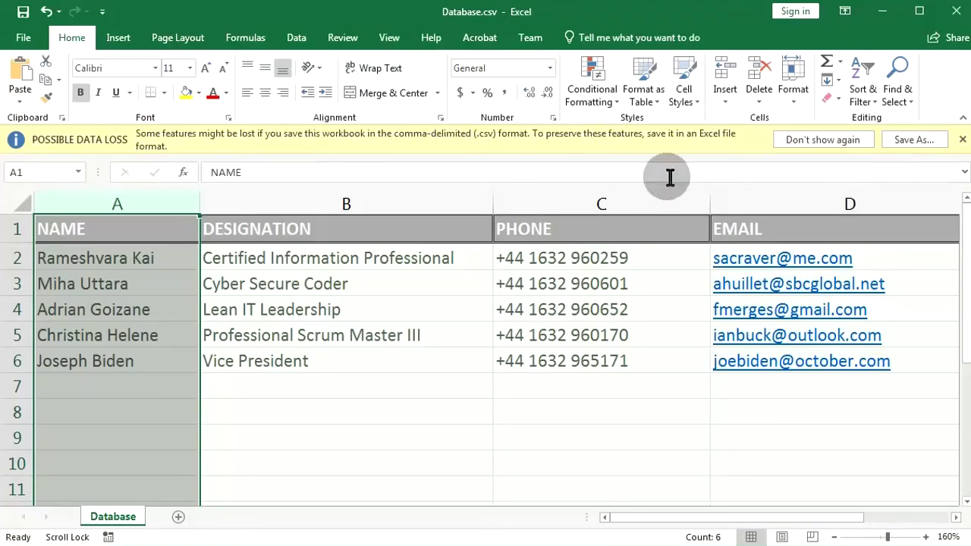
Import the NAME column from Database.csv without its header and queue the name replacement
click(961, 140)
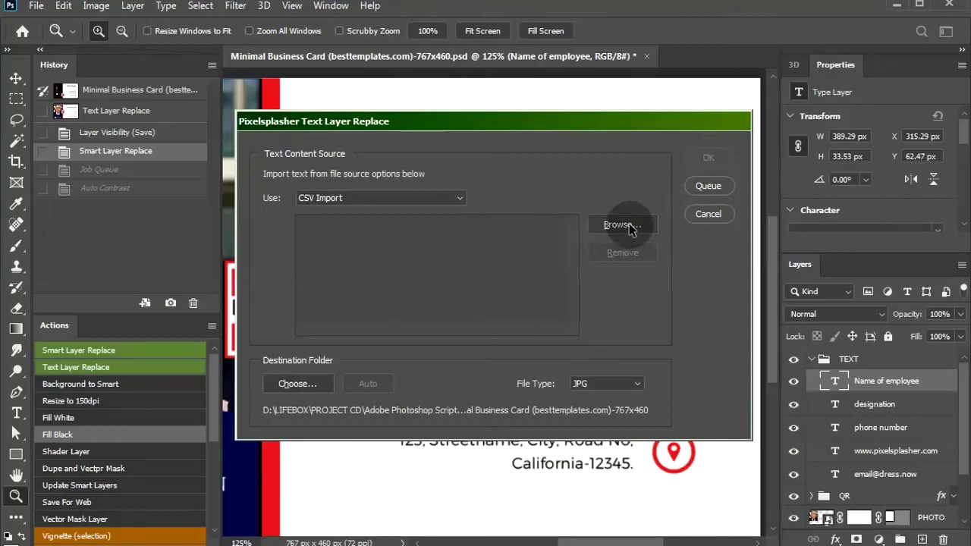
click(622, 223)
click(108, 146)
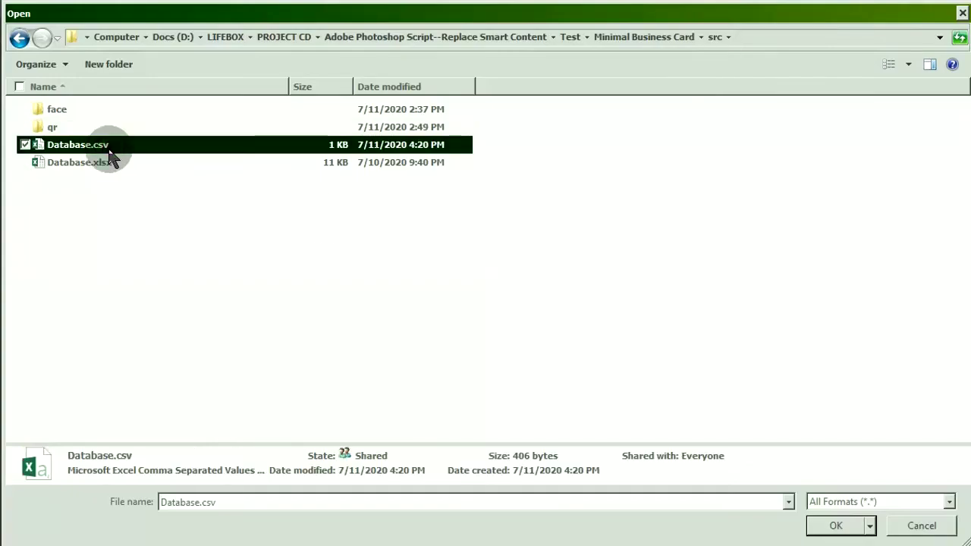
click(858, 525)
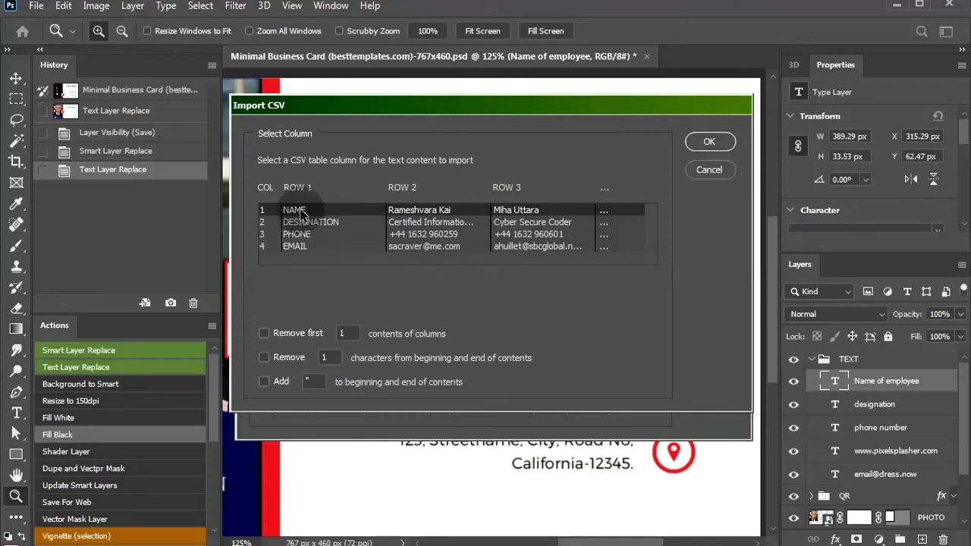
click(264, 333)
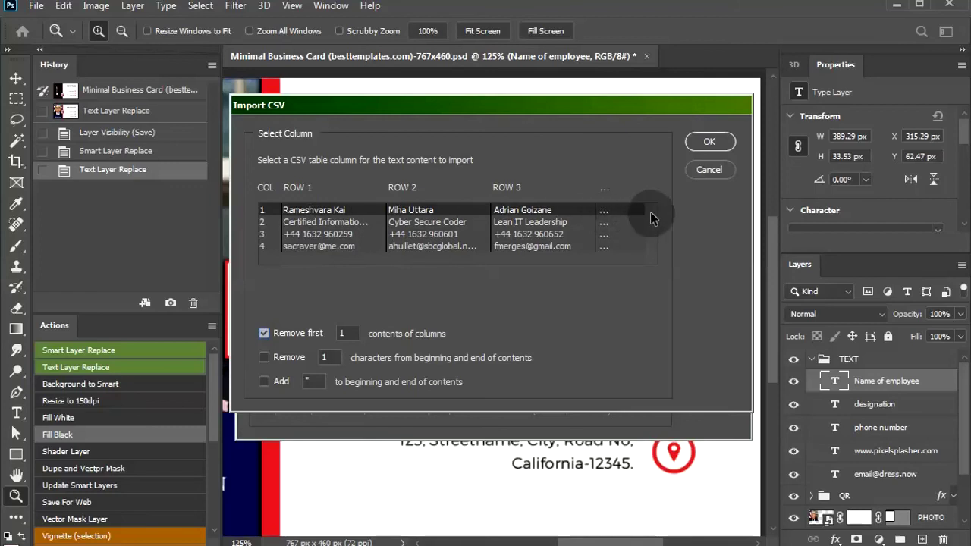
click(706, 143)
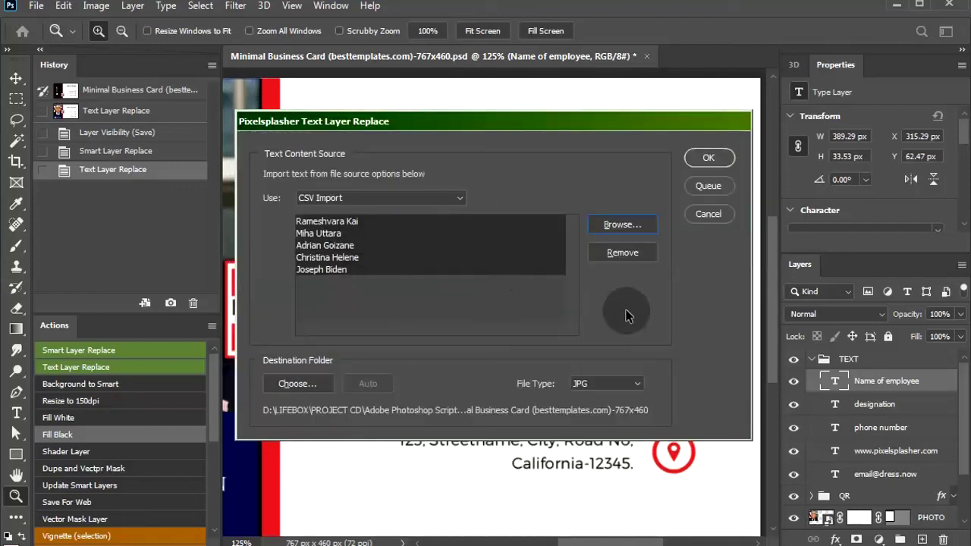
click(708, 194)
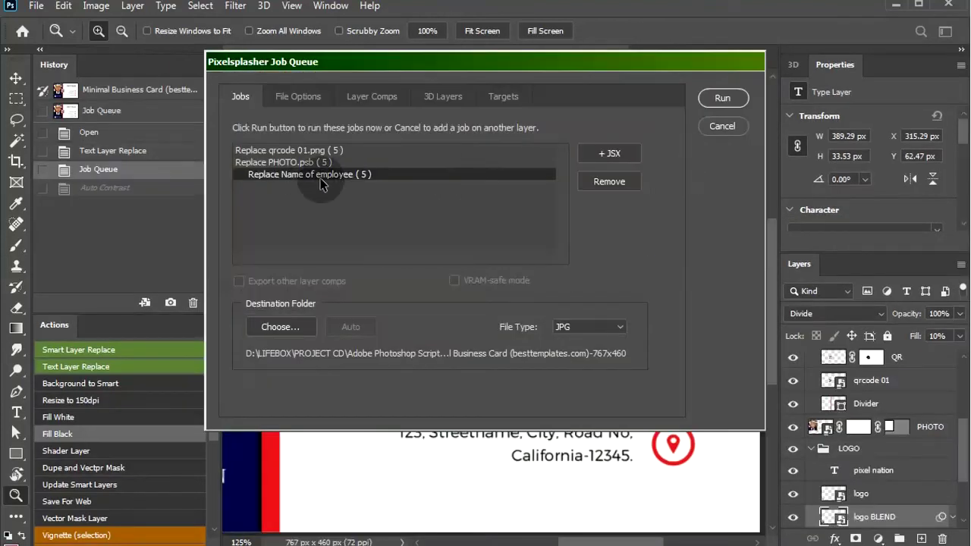
click(721, 129)
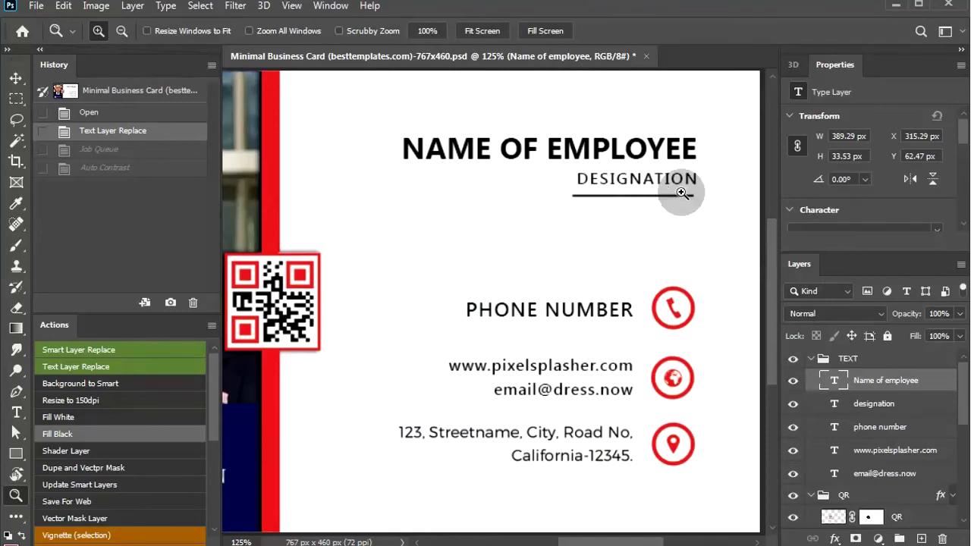
Queue the designation layer's replacement from Database.csv's DESIGNATION column, header removed
click(884, 402)
click(153, 365)
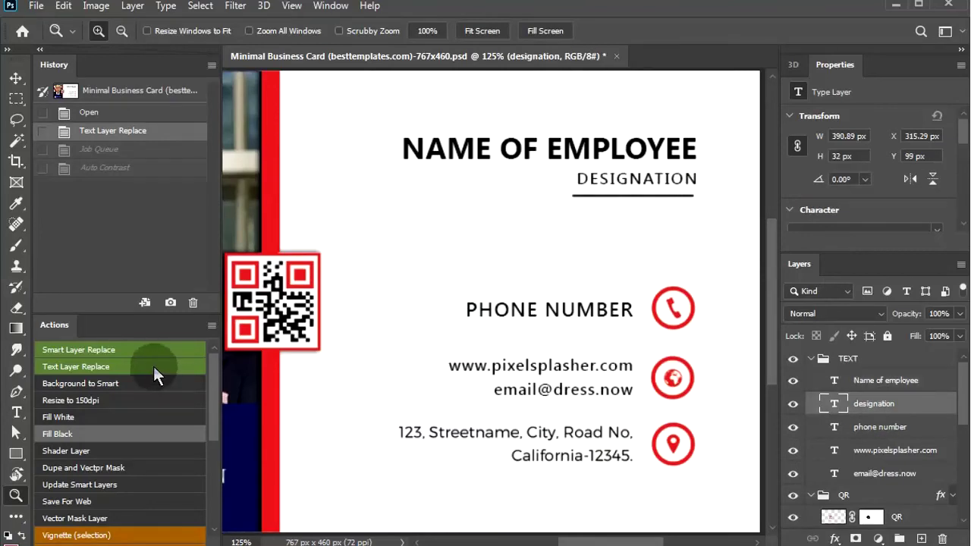
click(613, 197)
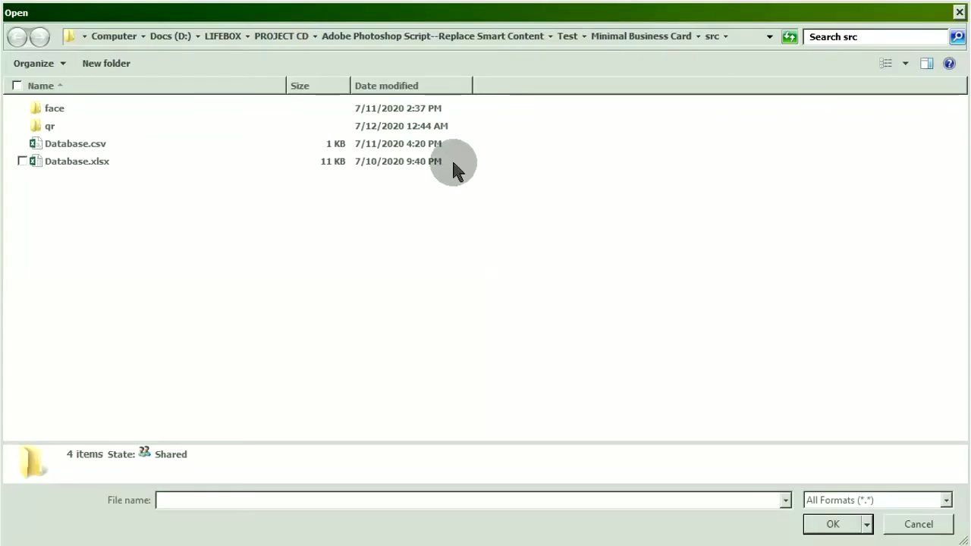
click(440, 145)
click(819, 529)
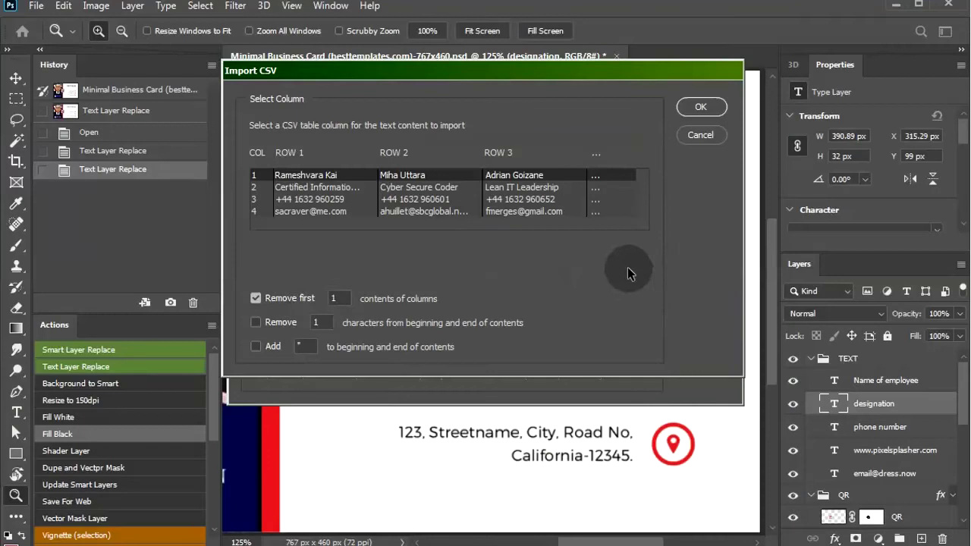
click(263, 301)
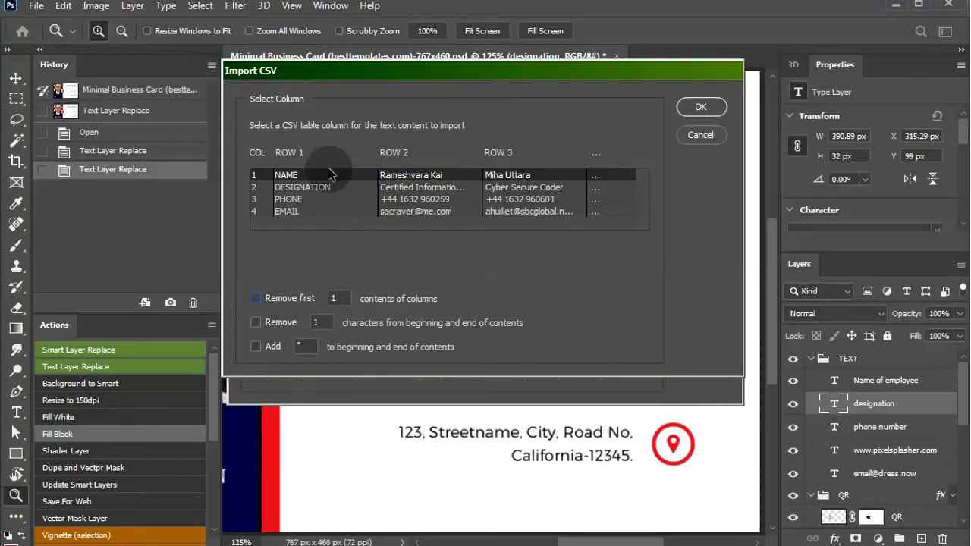
click(310, 189)
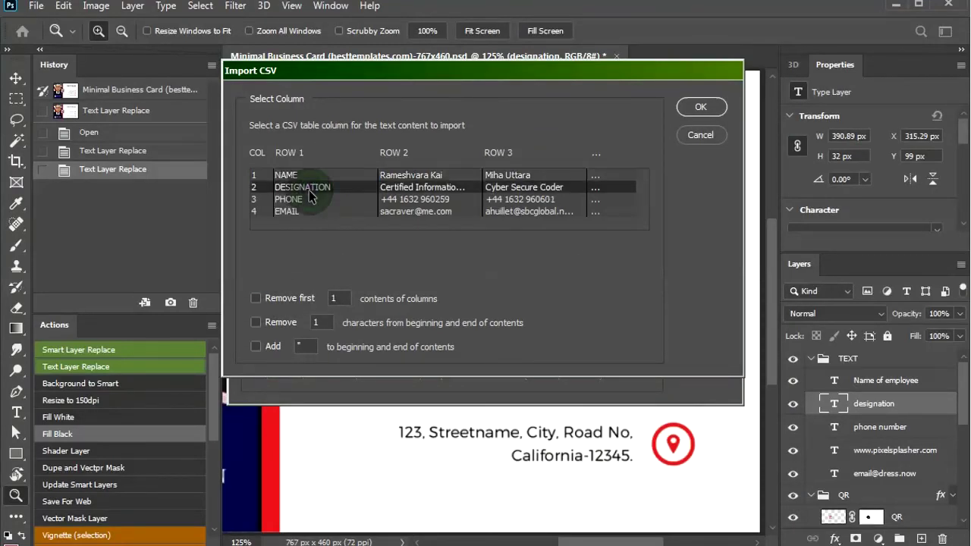
click(258, 299)
click(689, 110)
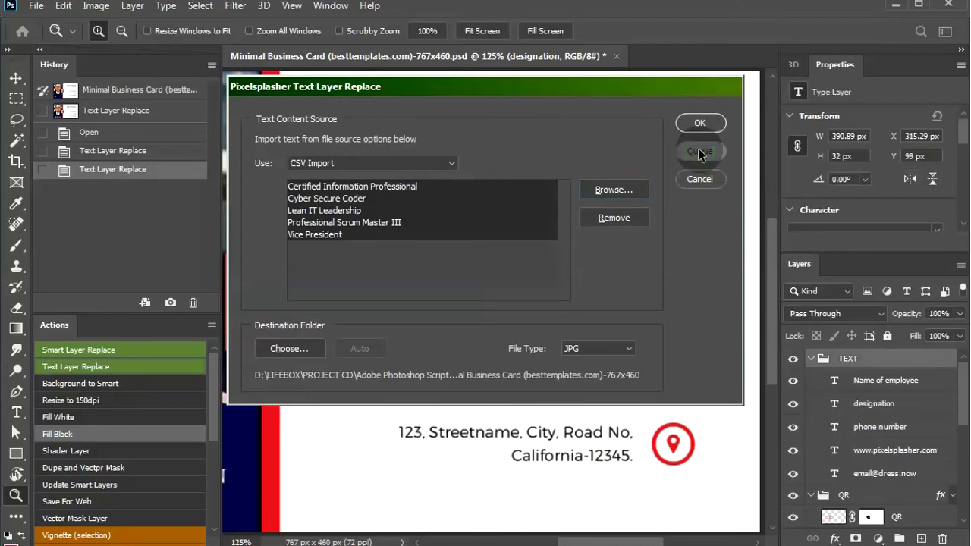
click(698, 123)
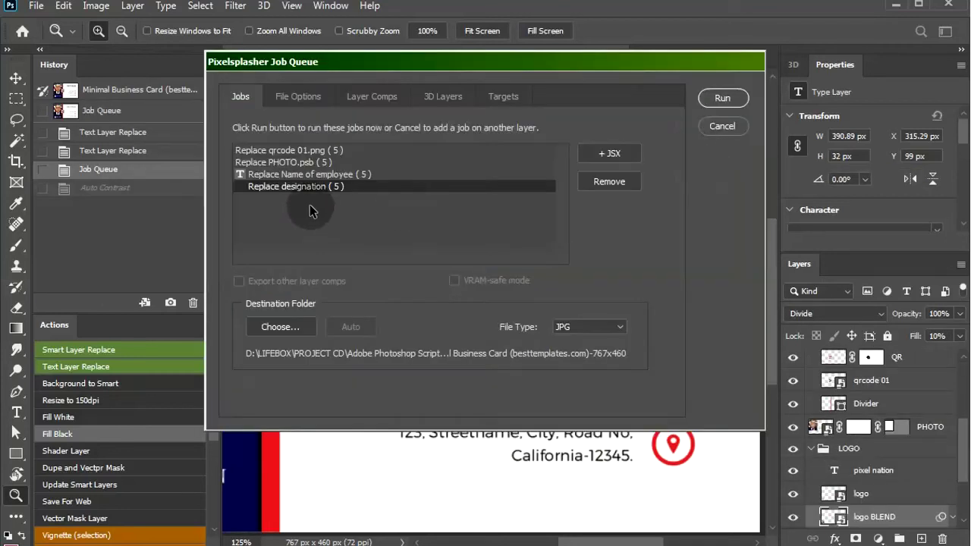
click(720, 128)
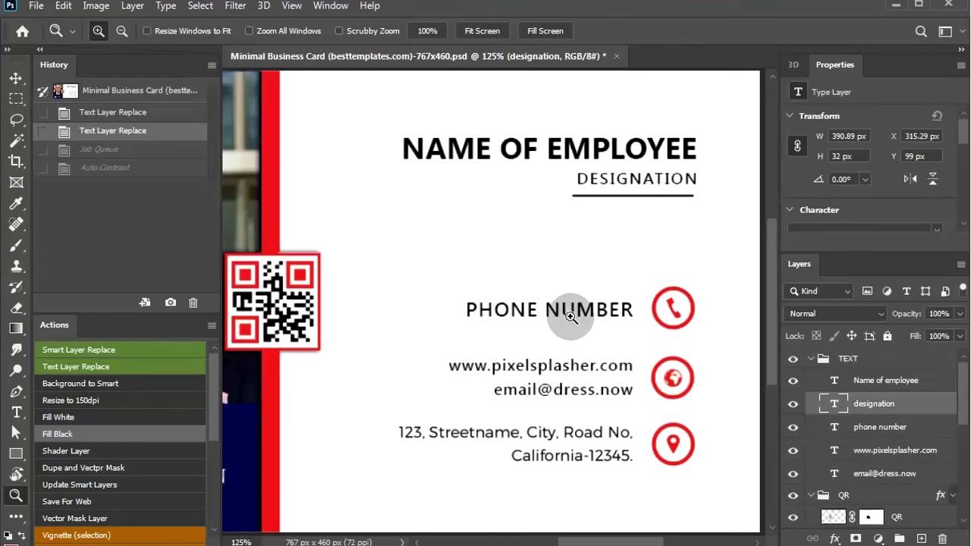
Queue the phone number layer's replacement from the PHONE column of Database.csv, header removed
click(884, 427)
click(144, 366)
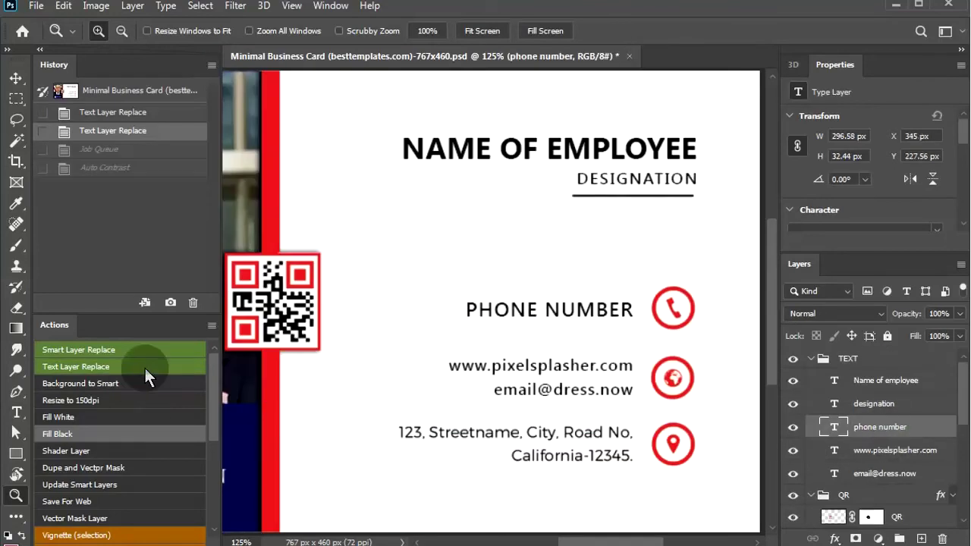
click(611, 190)
click(428, 144)
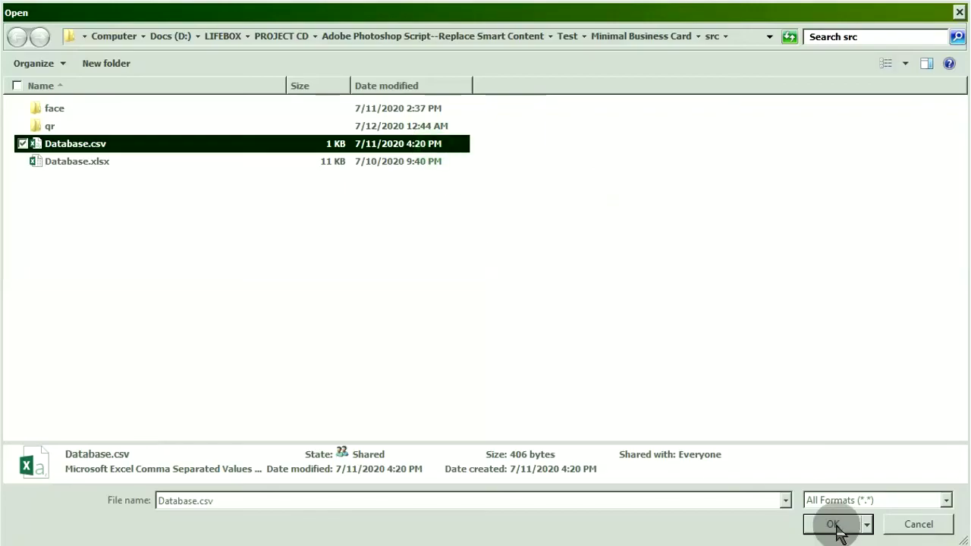
click(834, 525)
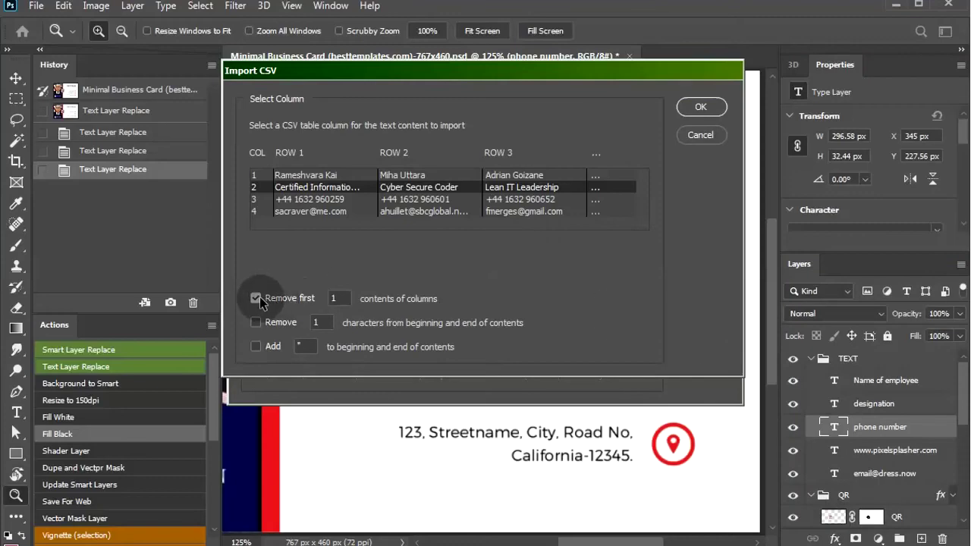
click(257, 299)
click(292, 200)
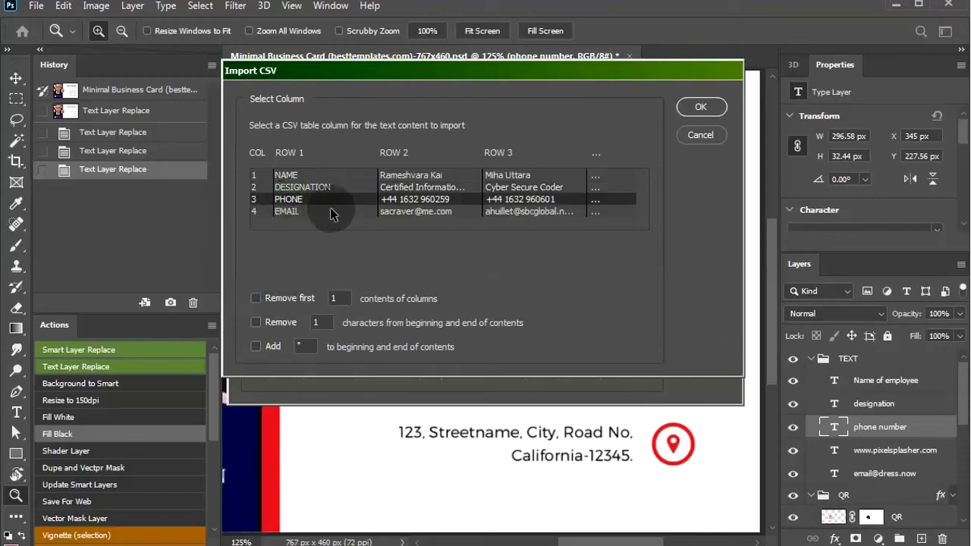
click(257, 298)
click(699, 107)
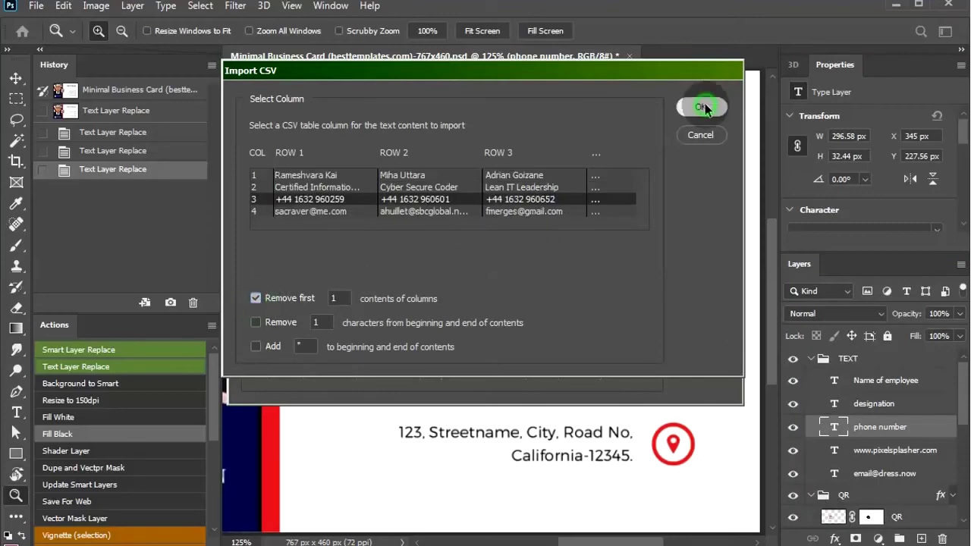
click(699, 123)
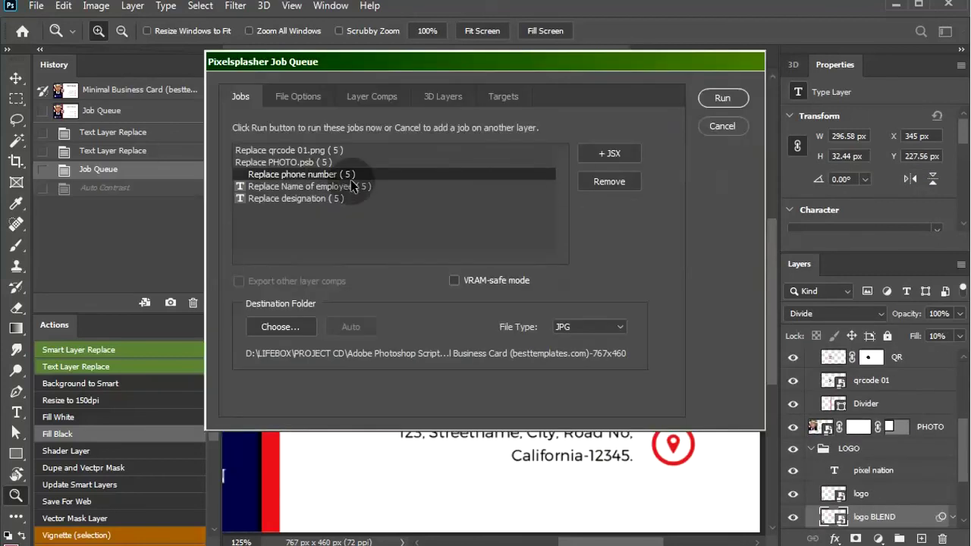
click(703, 133)
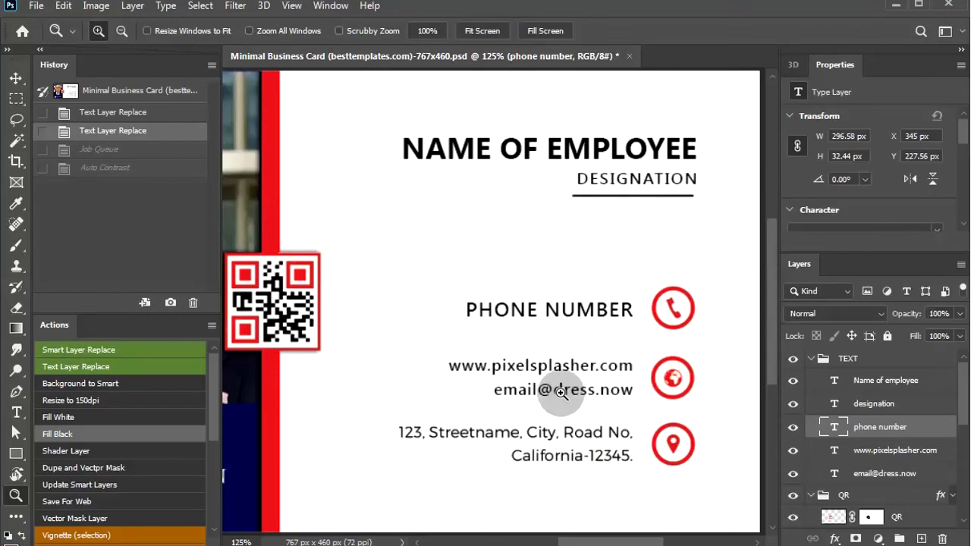
click(885, 473)
click(143, 367)
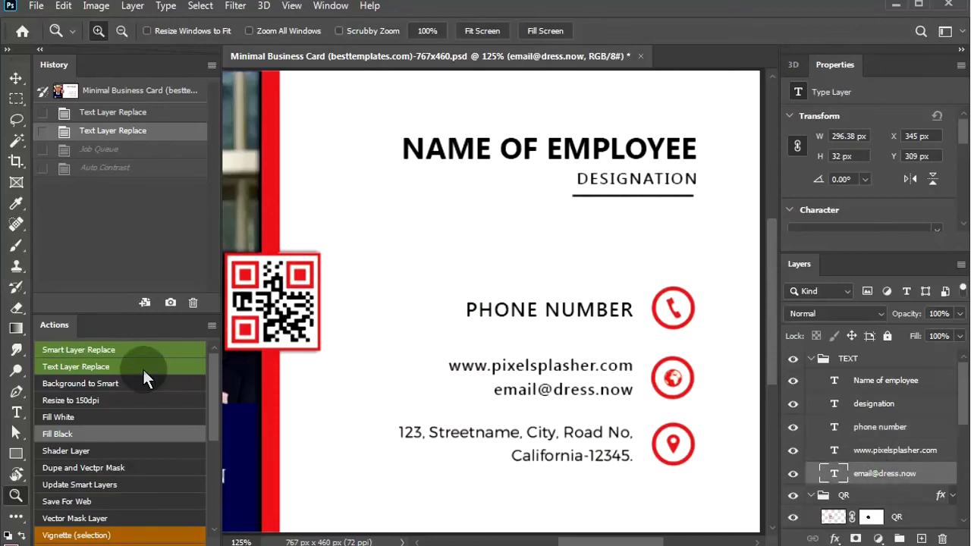
click(635, 195)
click(415, 144)
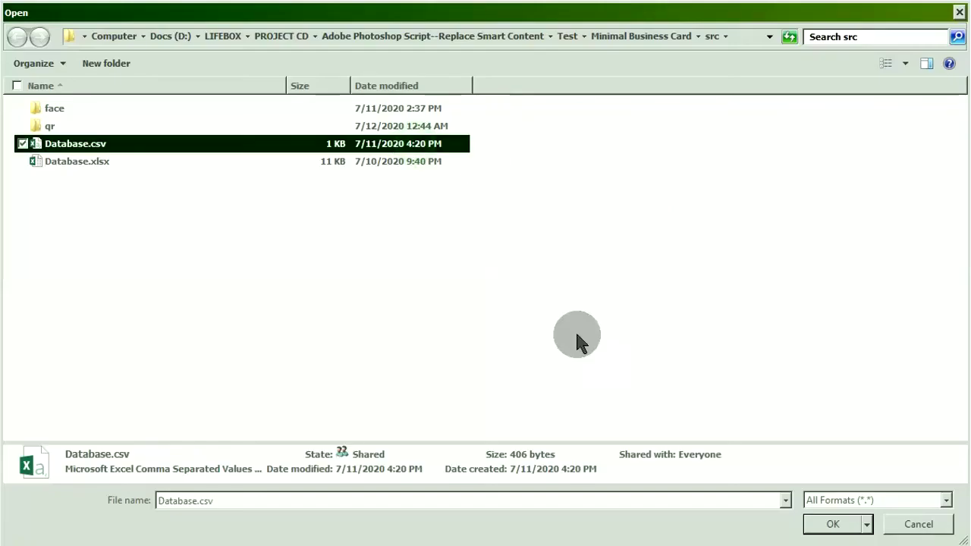
click(828, 524)
click(256, 298)
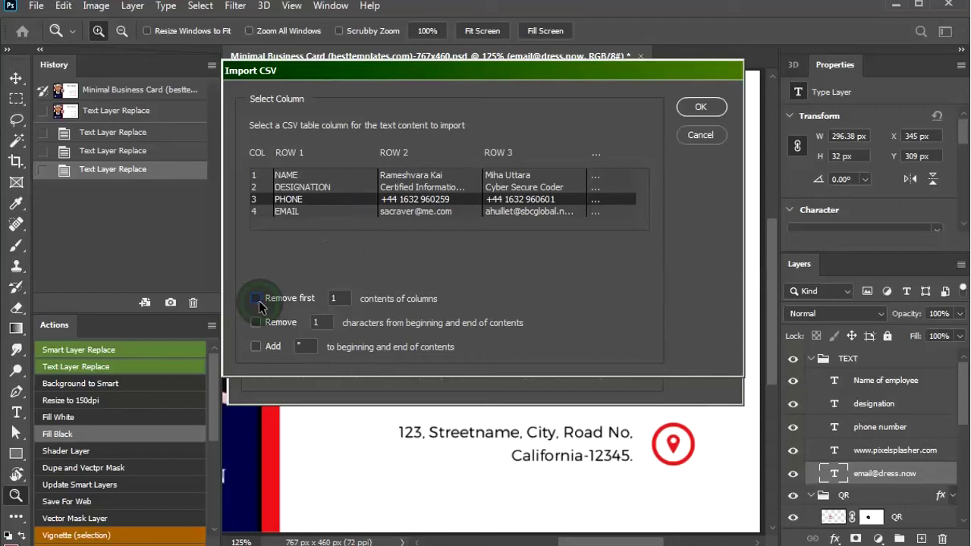
click(302, 212)
click(256, 299)
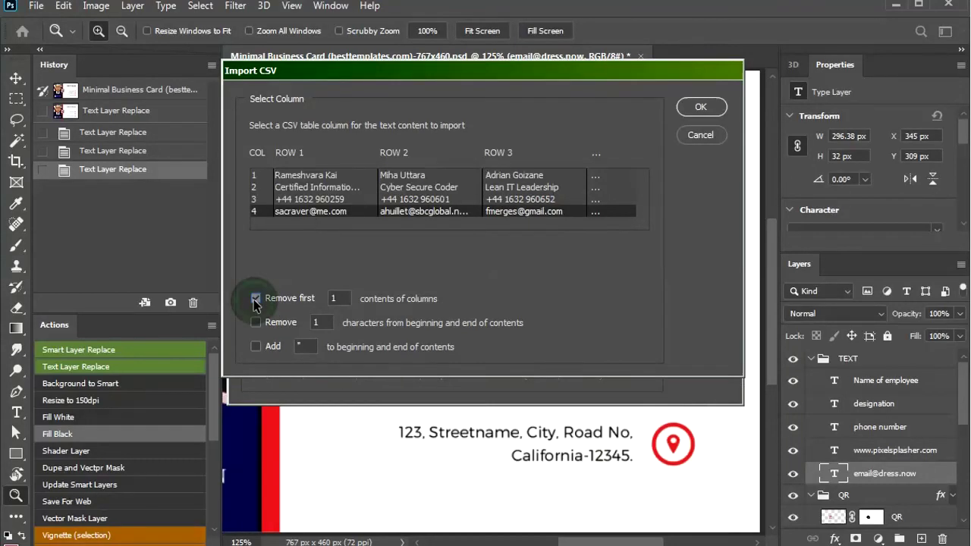
click(700, 107)
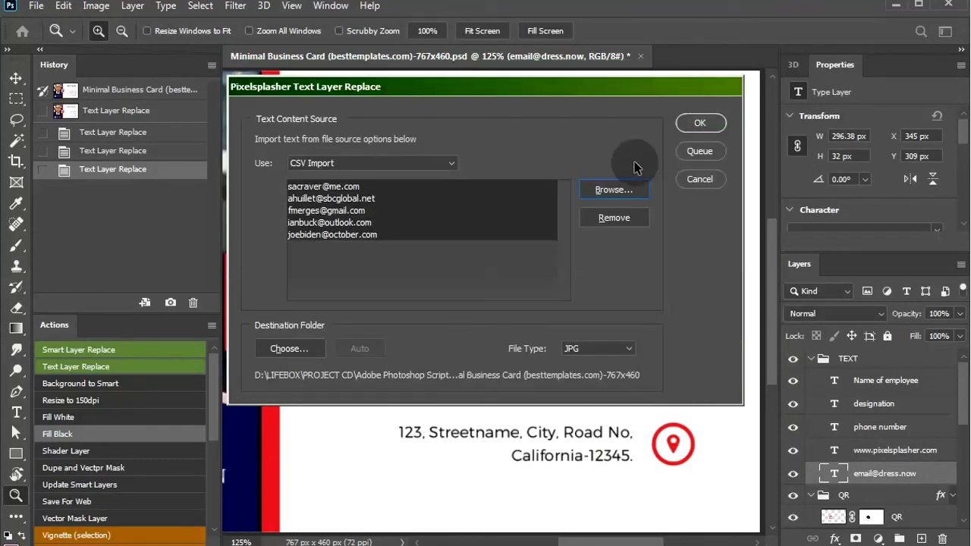
click(700, 154)
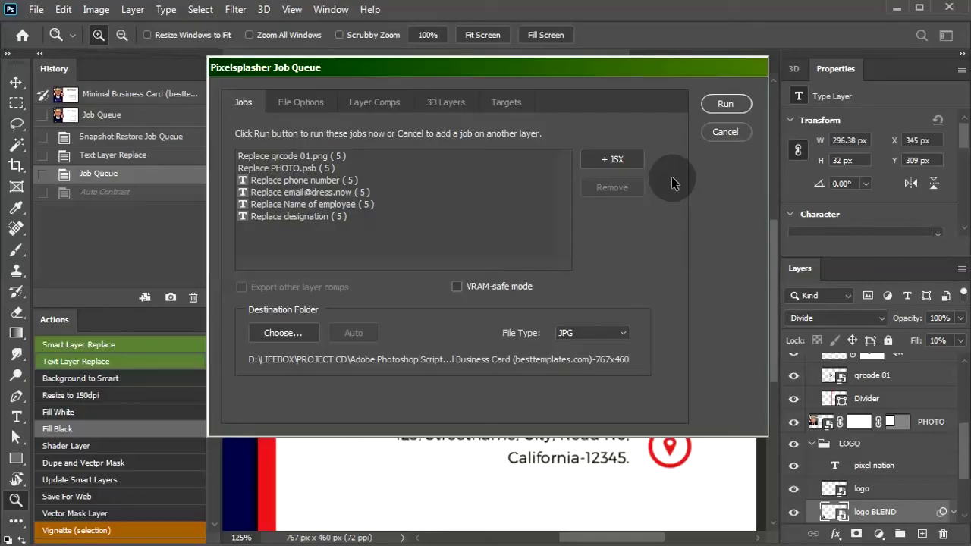
click(725, 132)
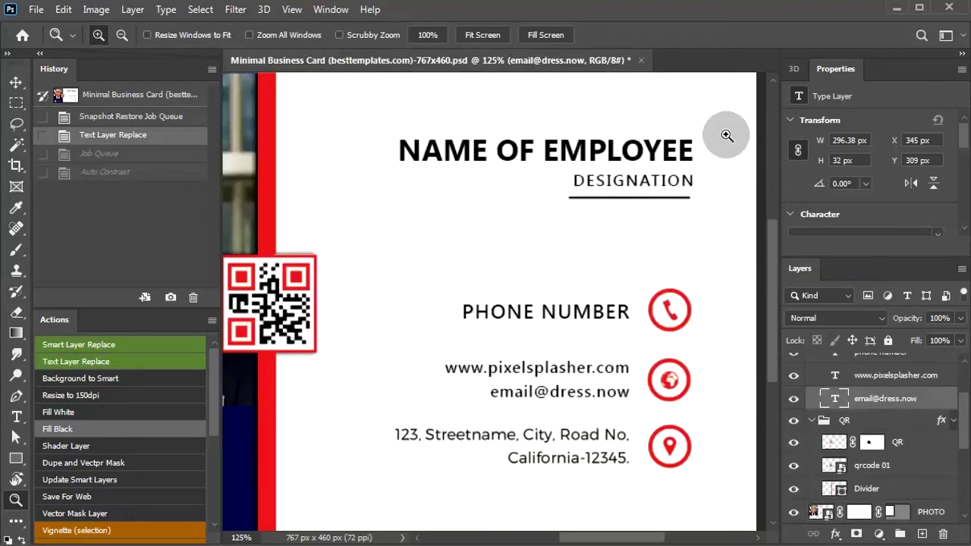
Fit the card on screen, reopen the Job Queue, and run all six jobs
click(486, 34)
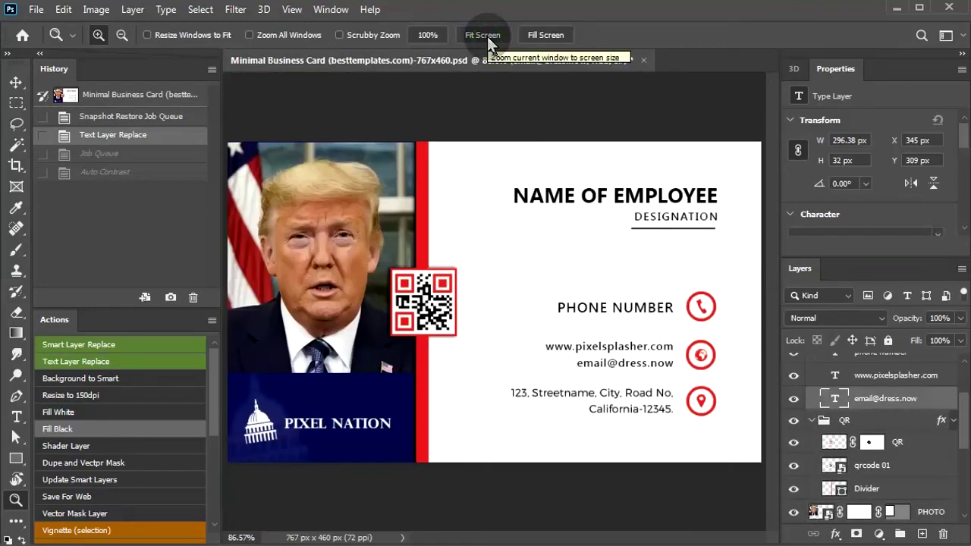
click(170, 361)
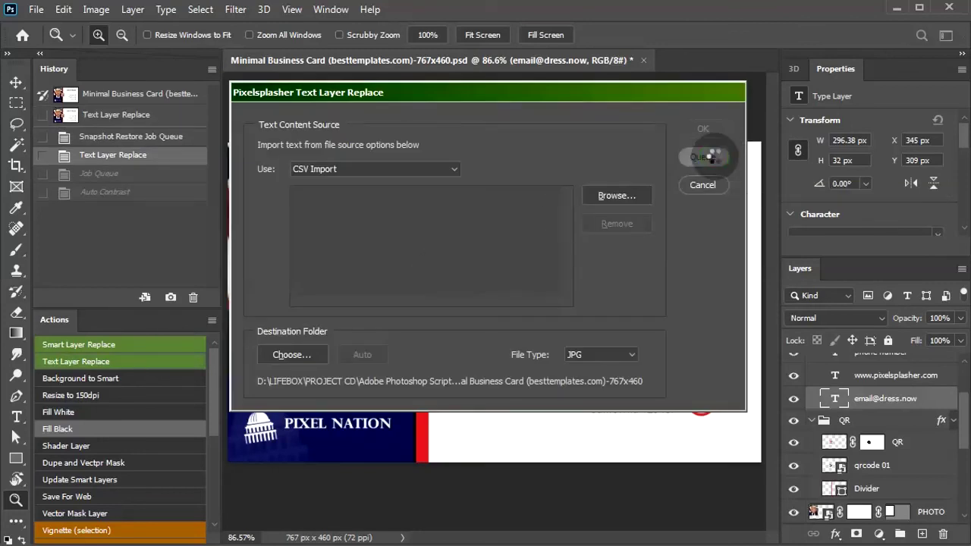
click(713, 155)
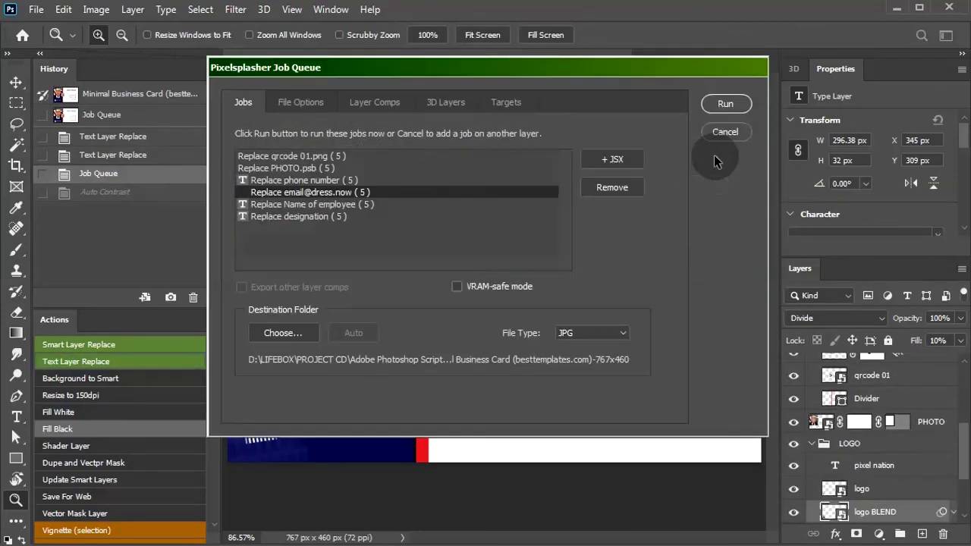
click(727, 104)
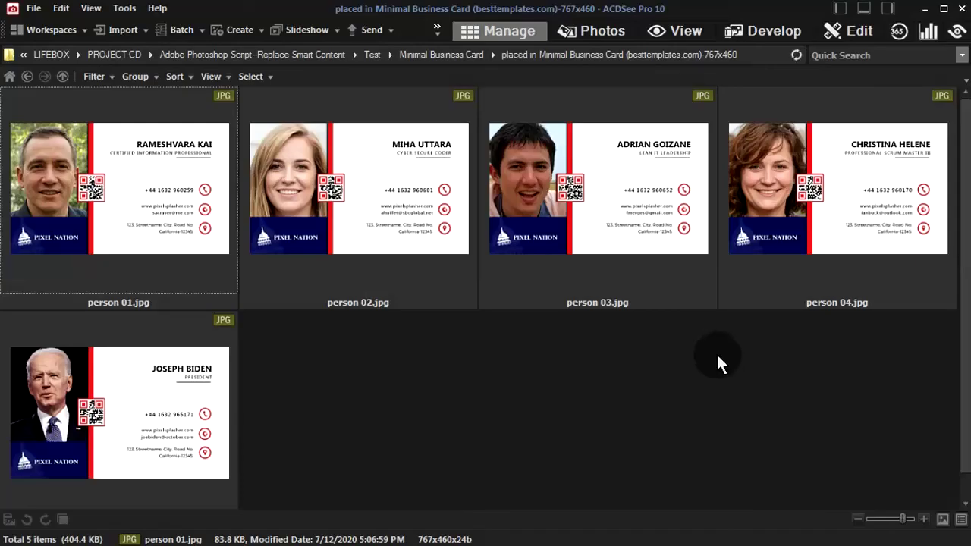
Open person 01.jpg full size in ACDSee and step through cards 02 to 05
mouse_move(119, 189)
click(178, 230)
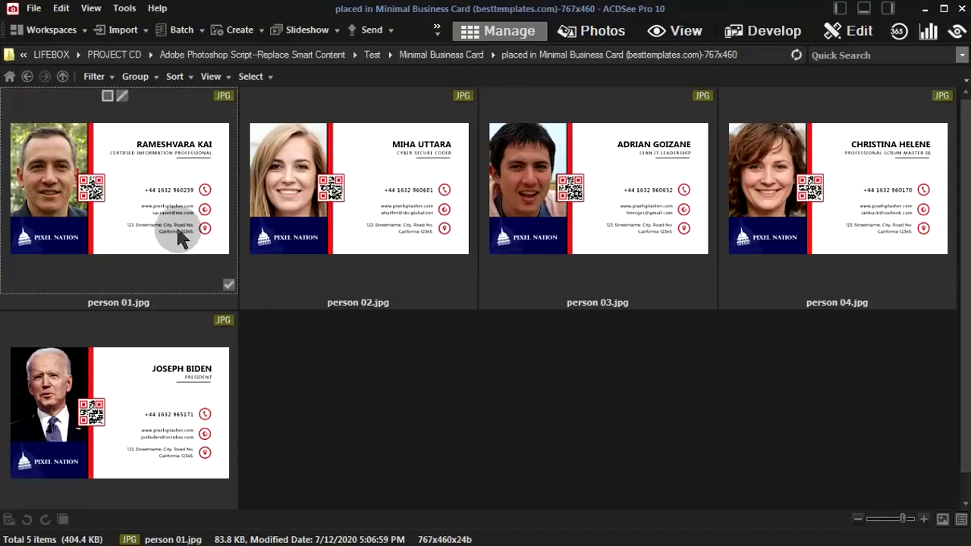
click(698, 30)
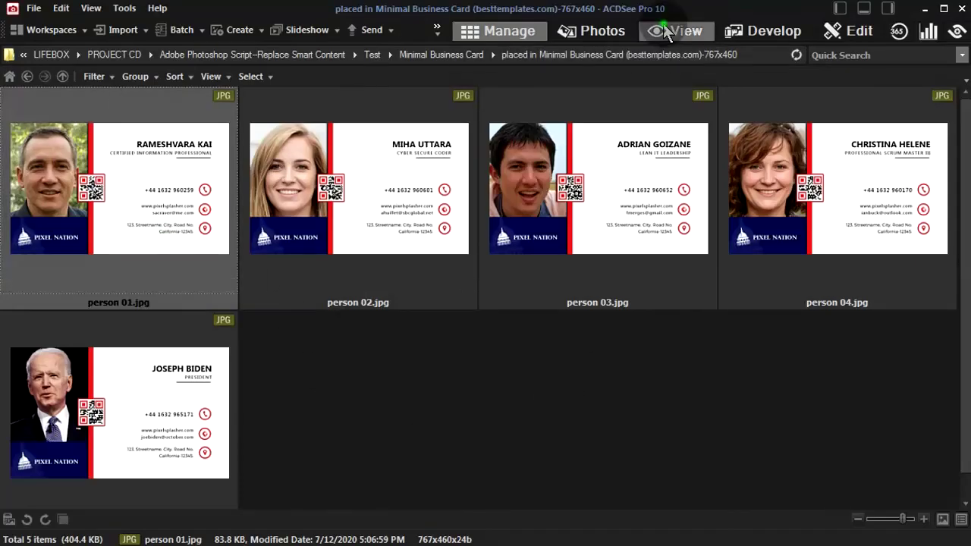
click(527, 515)
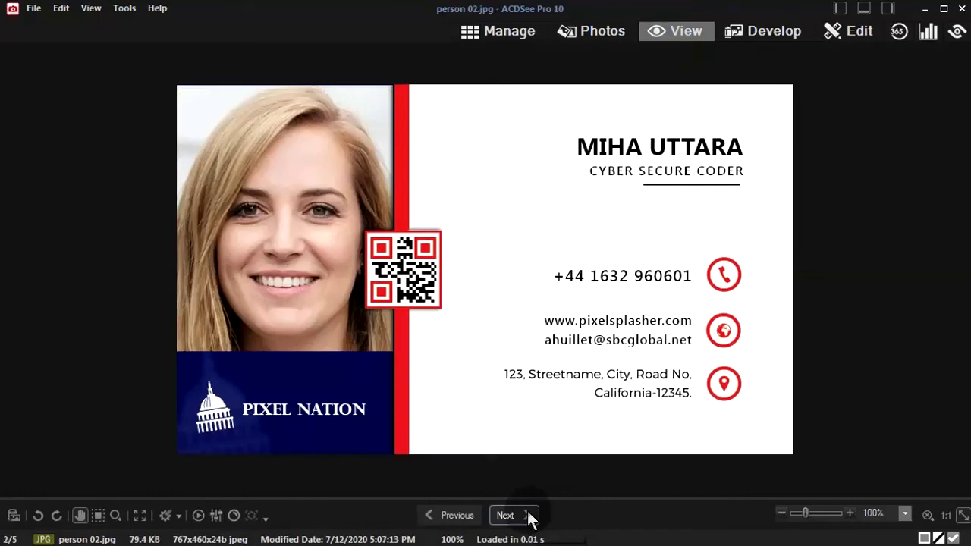
click(529, 516)
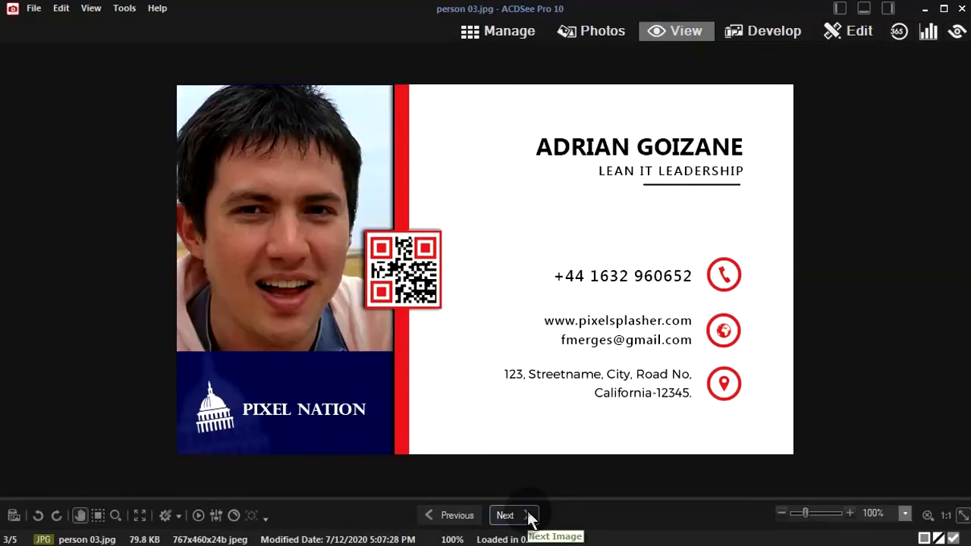
click(529, 518)
click(528, 517)
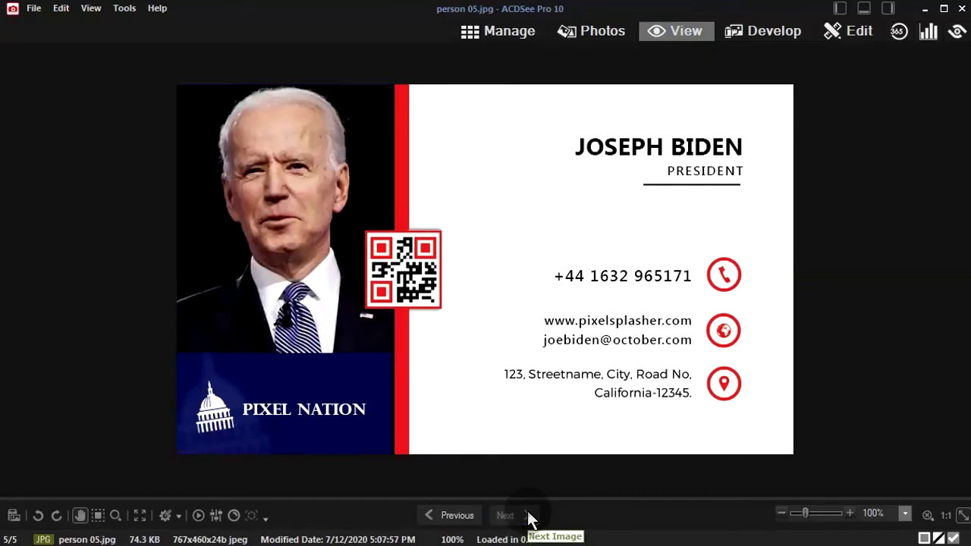